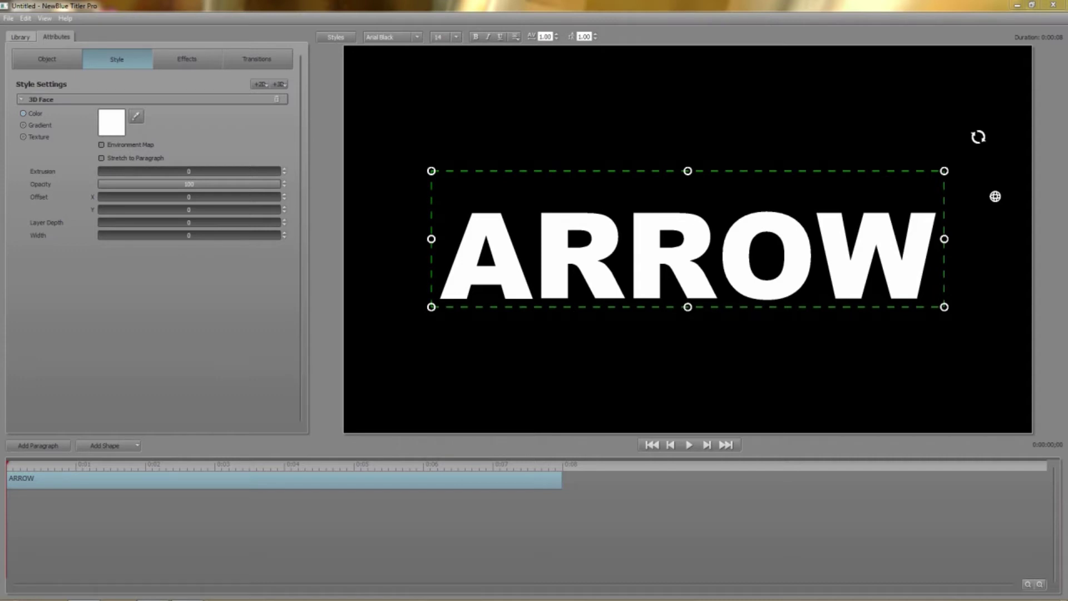
Step: Colour the ARROW face with the teal custom colour, then revert it to bright green
left_click(112, 129)
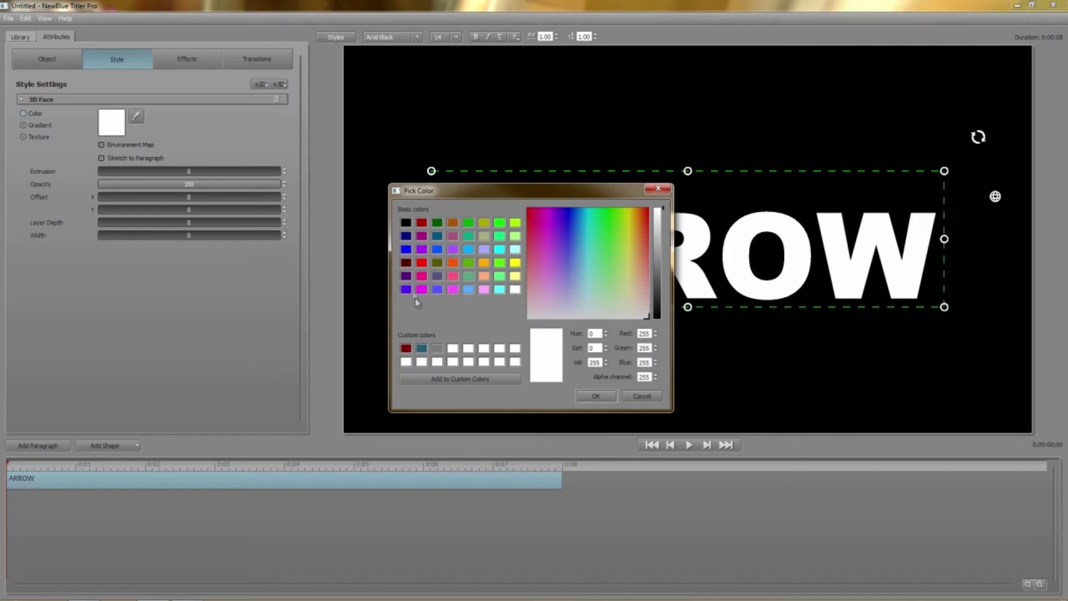
left_click(422, 348)
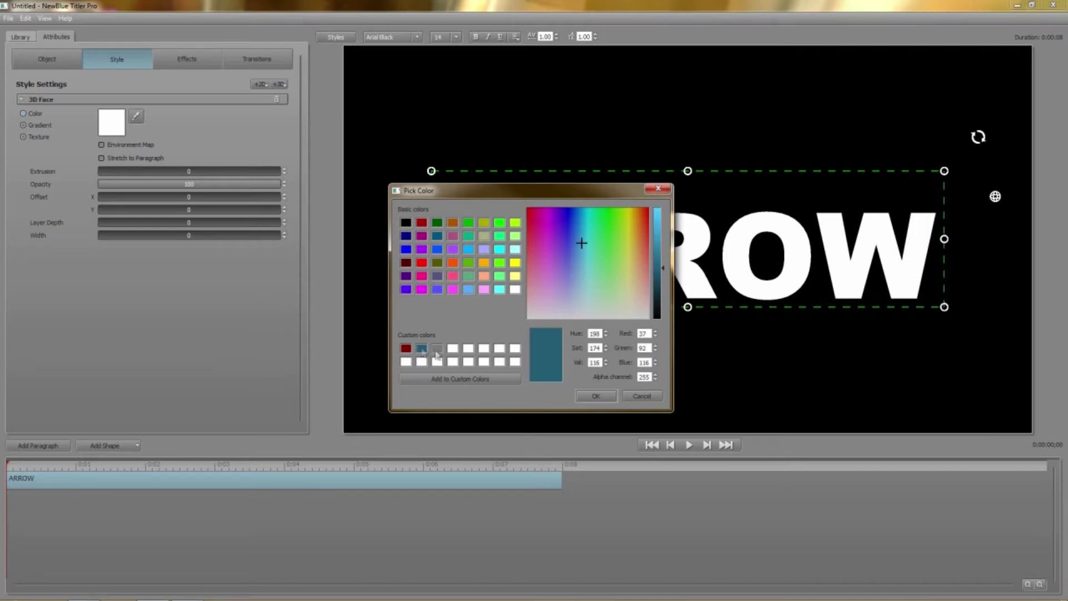
left_click(593, 396)
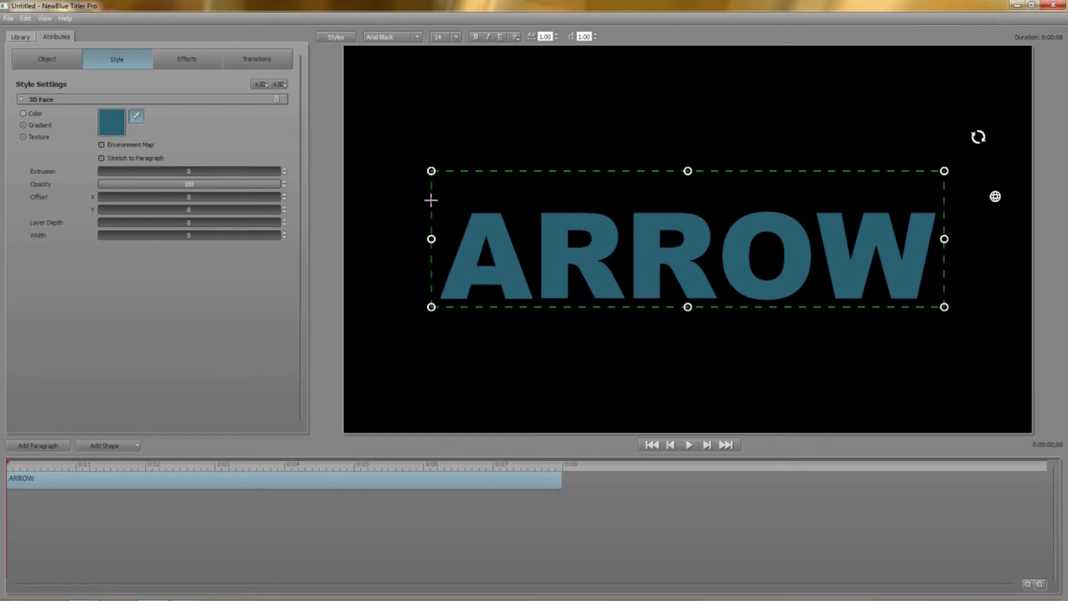
key("ctrl+z")
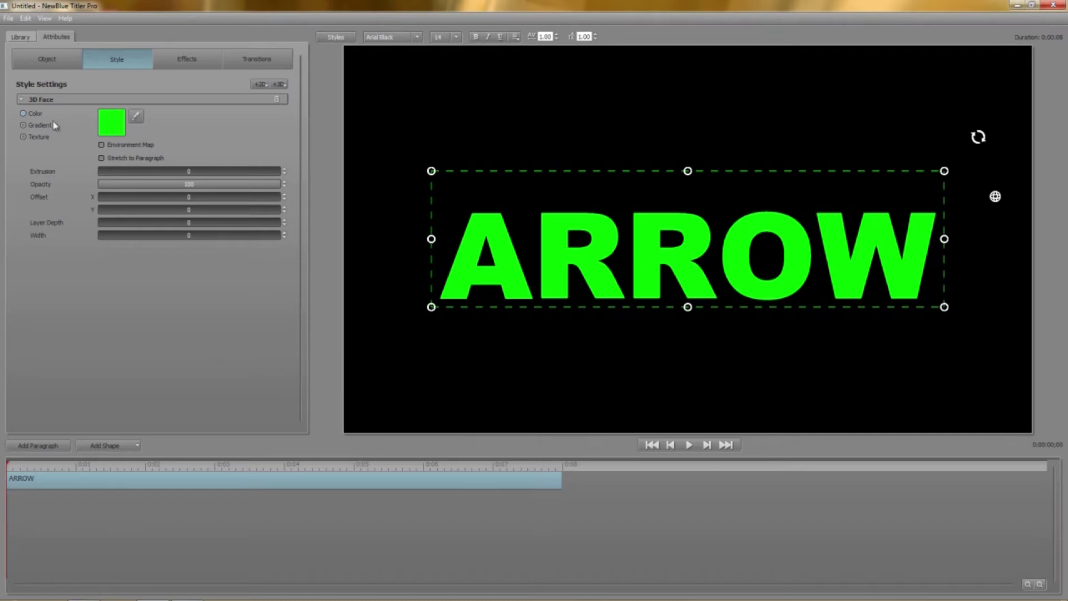
Step: Fill the ARROW face with a dark red to white gradient, angled to run top to bottom
left_click(24, 127)
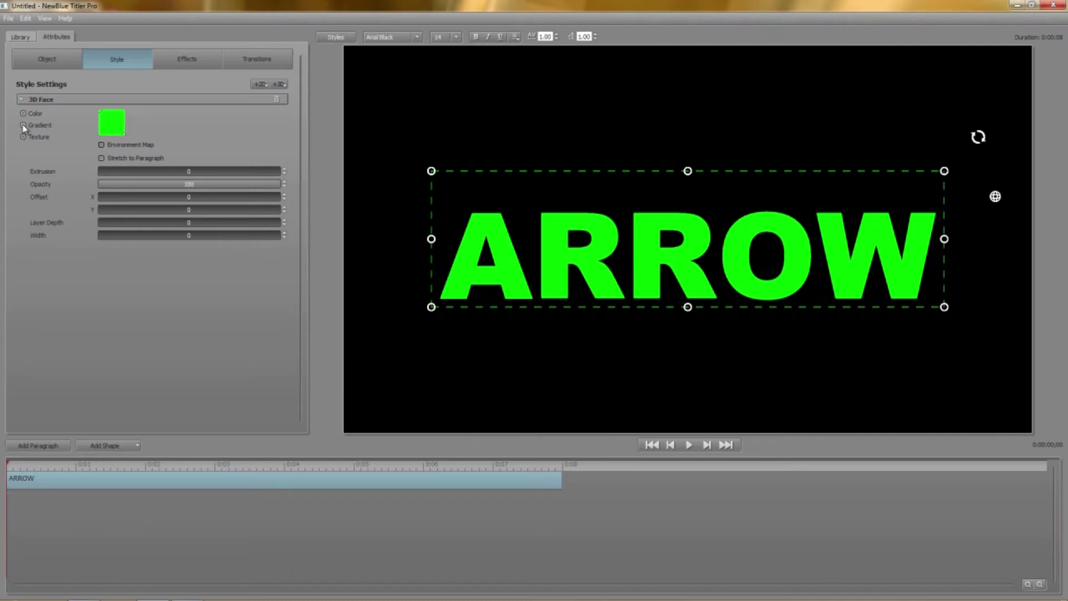
left_click(123, 134)
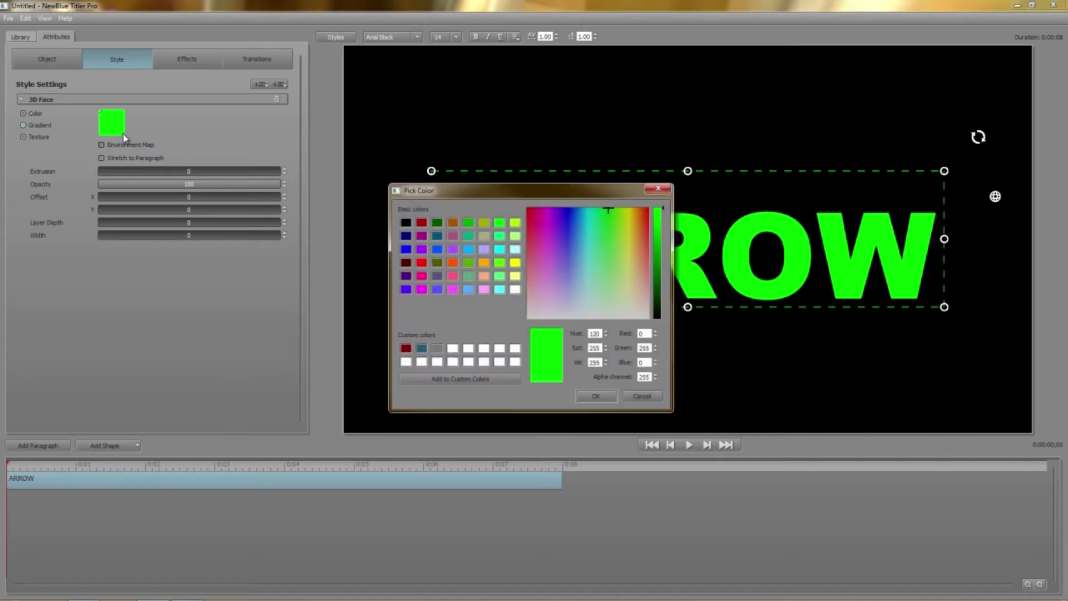
left_click(422, 223)
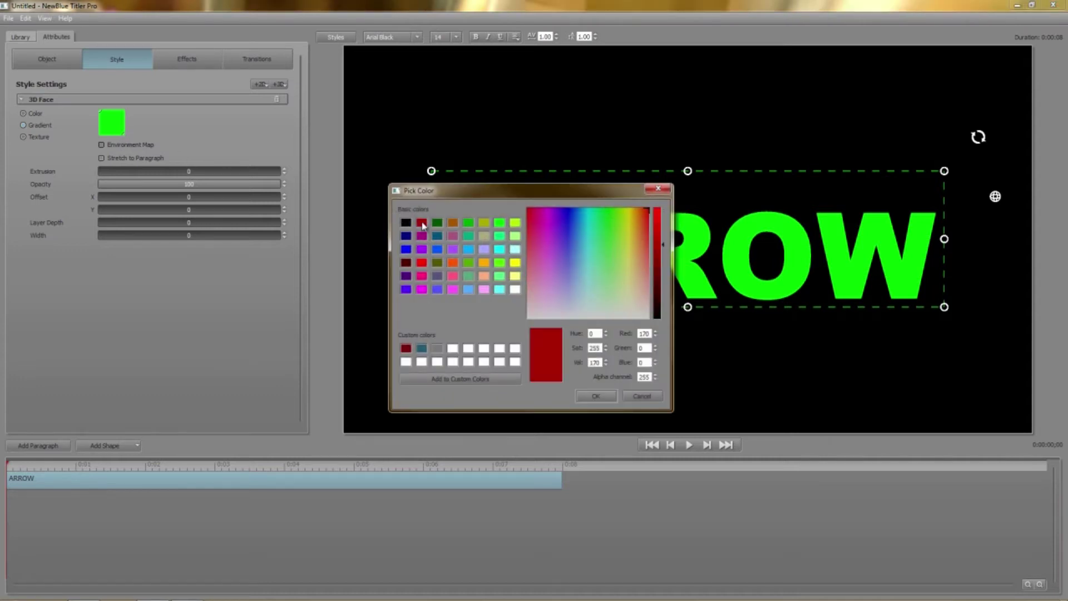
left_click(596, 395)
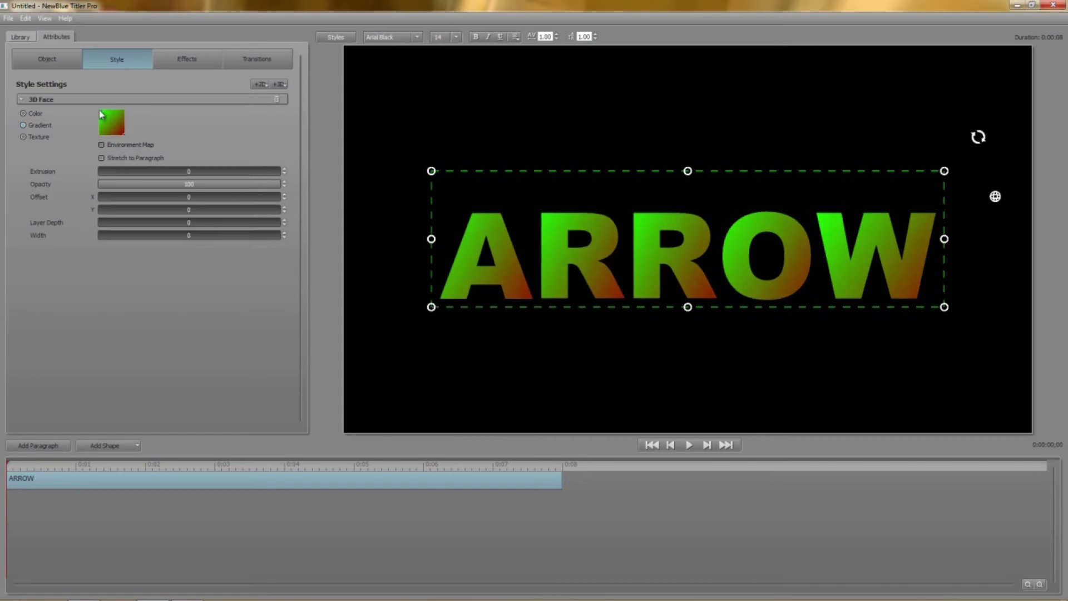
left_click(101, 115)
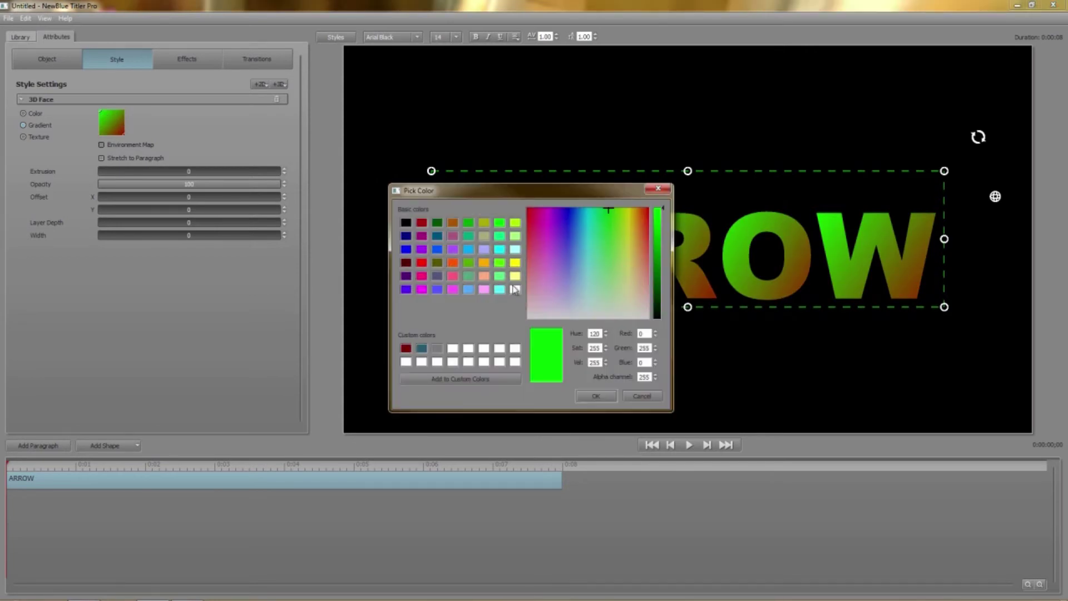
left_click(515, 289)
left_click(593, 396)
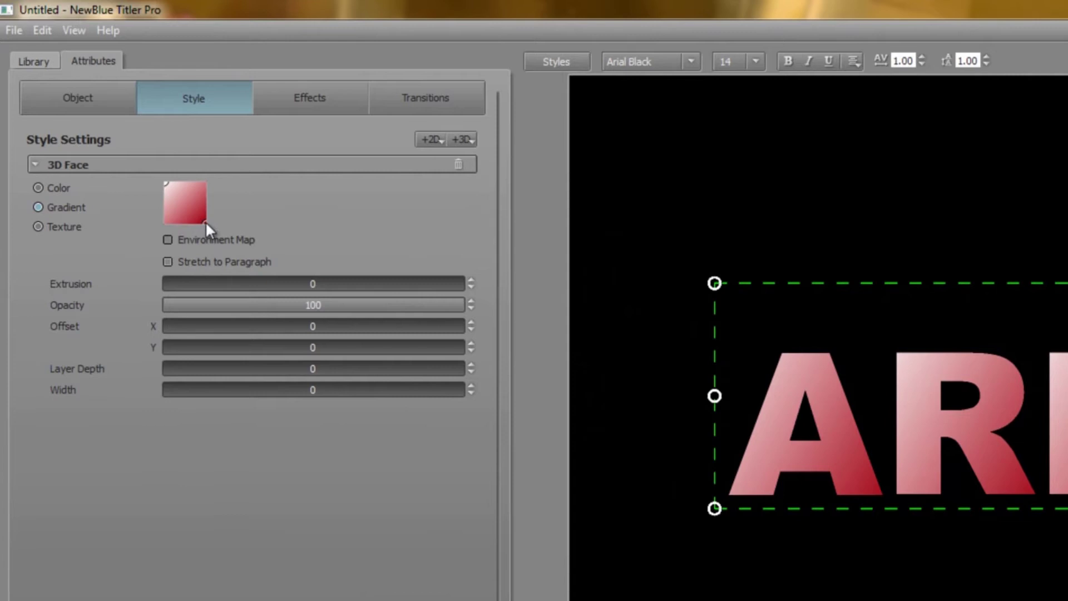
left_click_drag(205, 222, 182, 219)
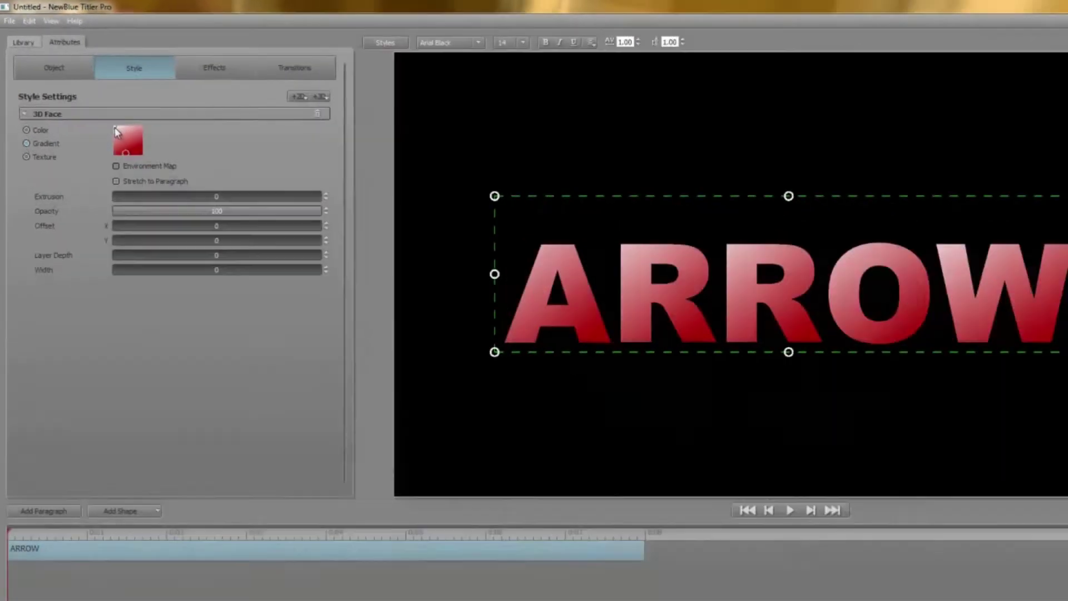
left_click_drag(115, 129, 127, 132)
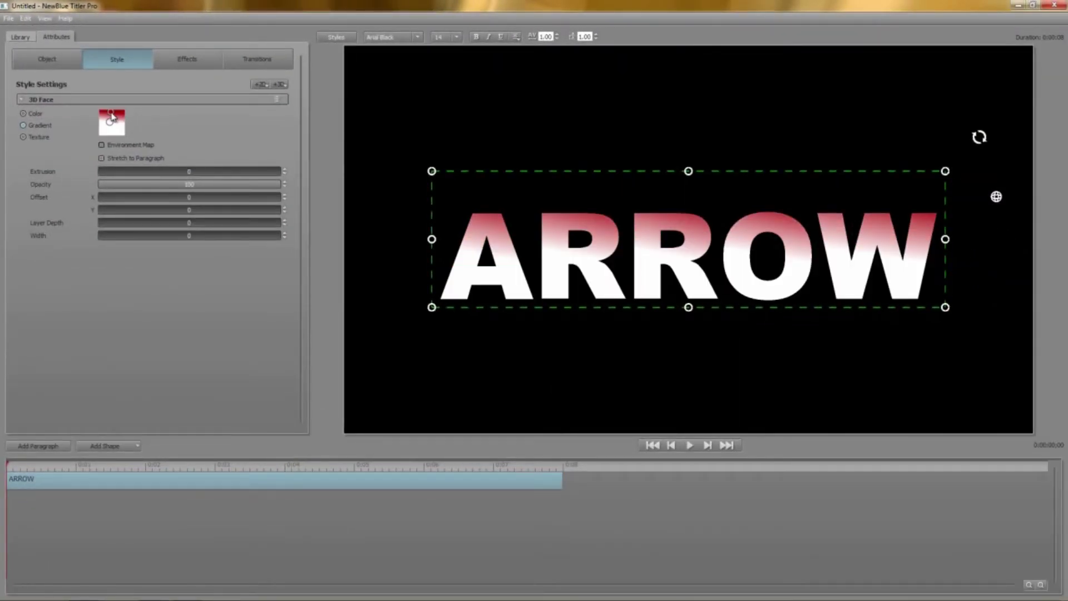
Step: Apply the chrome007.JPG texture to the ARROW face with Stretch to Paragraph ticked
left_click(24, 137)
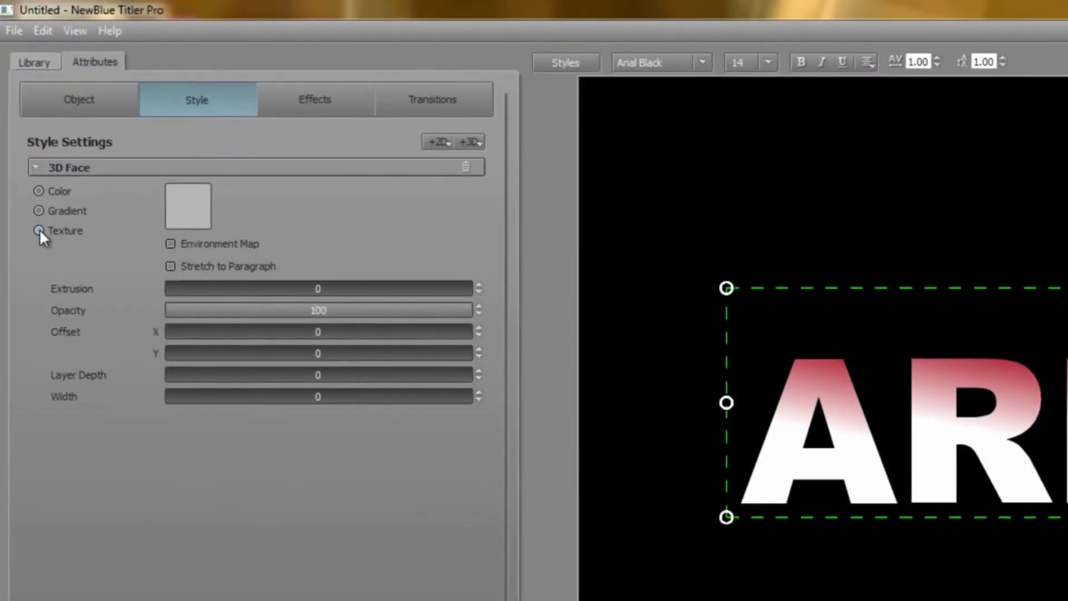
left_click(189, 217)
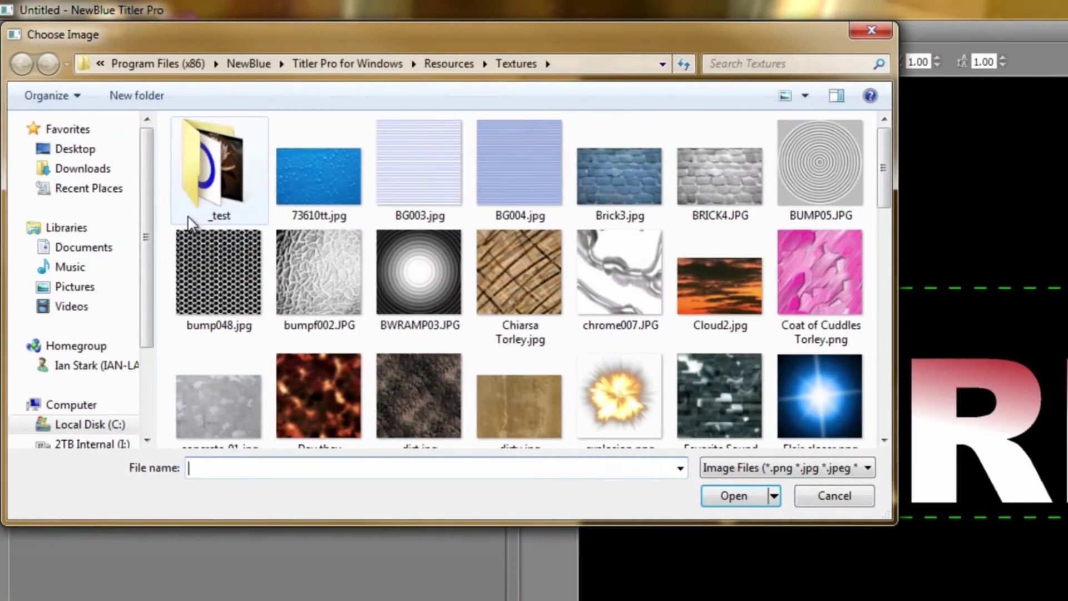
double_click(619, 273)
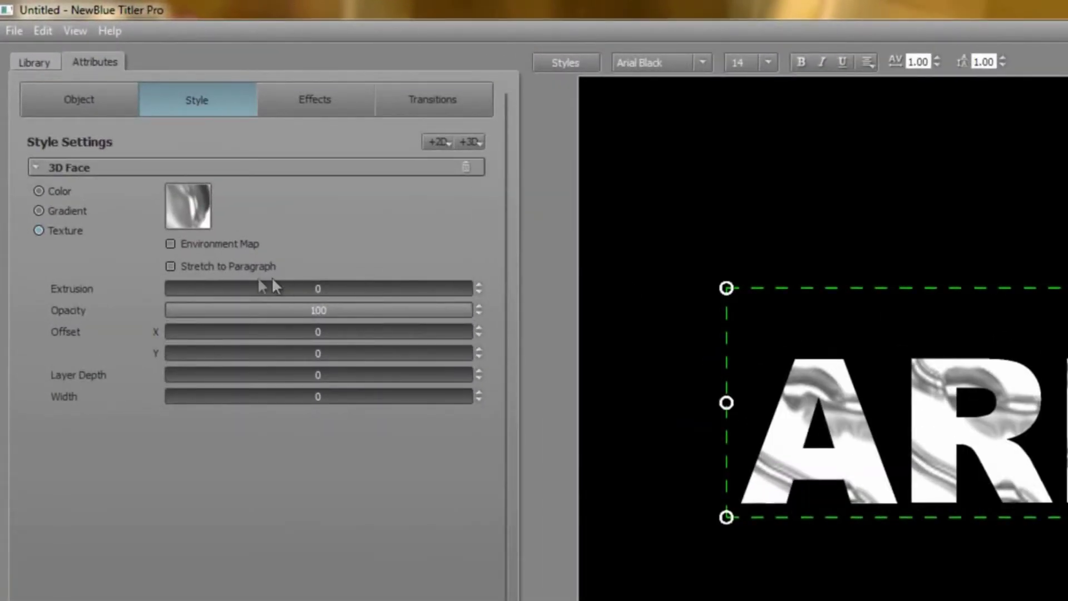
left_click(171, 267)
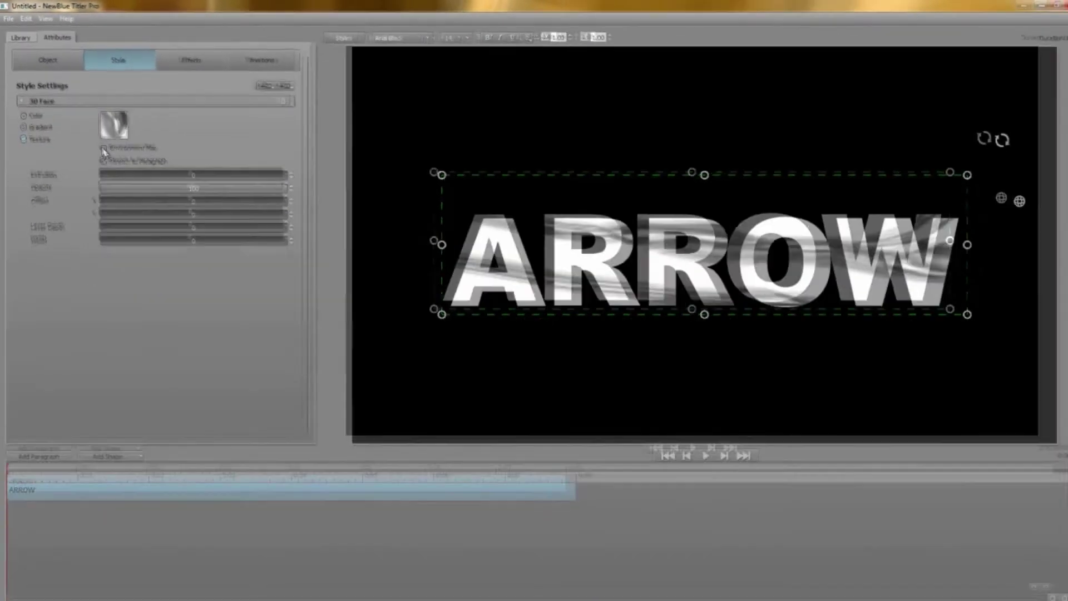
Step: Enable Environment Map on the chrome texture and rotate the title about 22 degrees on Y
left_click(171, 244)
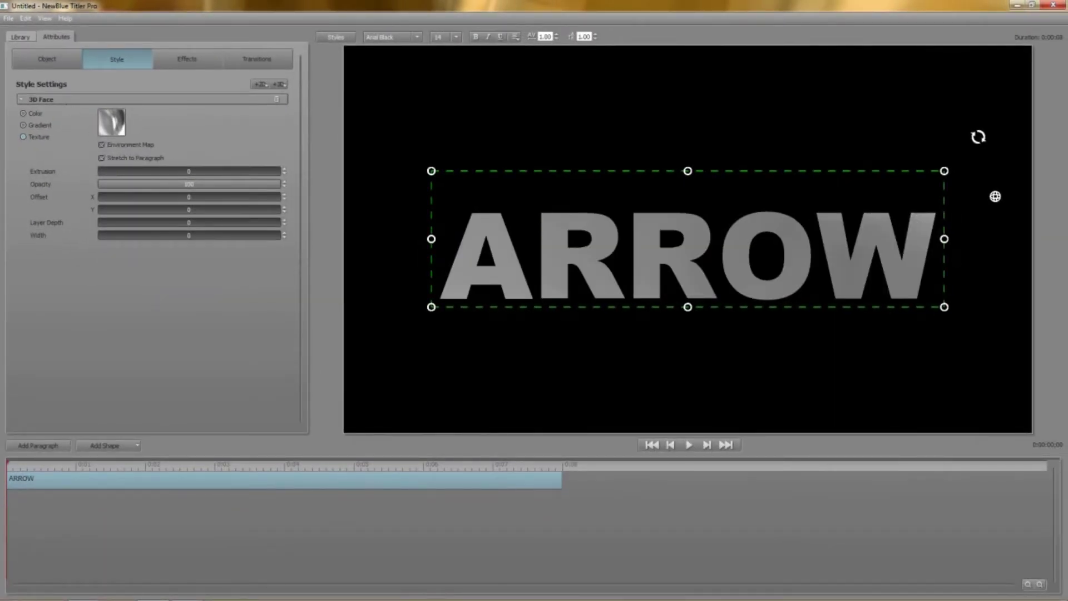
left_click(47, 60)
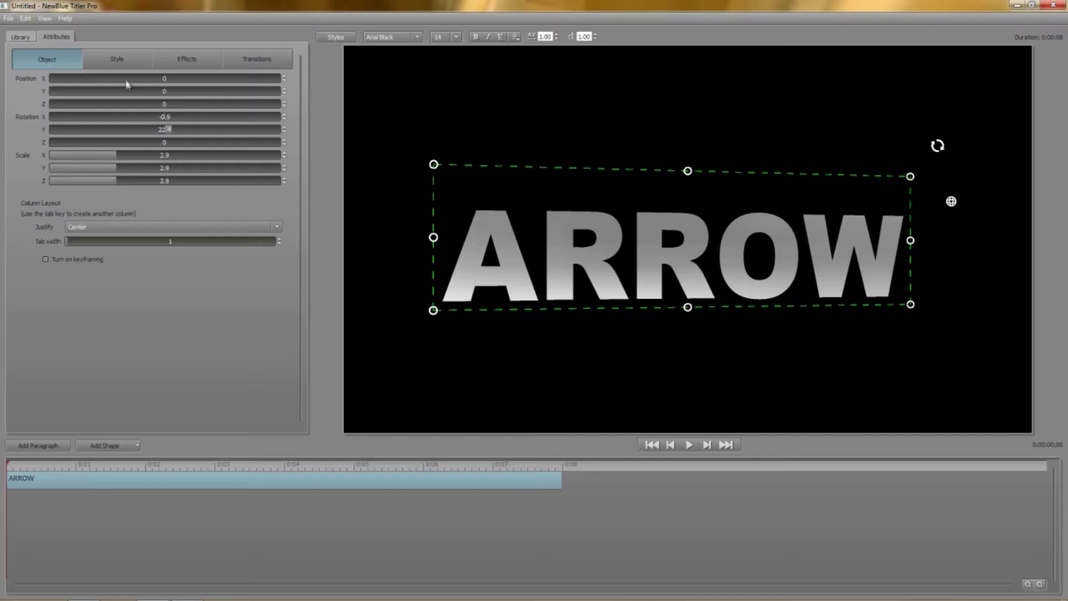
left_click(116, 59)
Step: Switch the face back to Gradient and set a stop to the teal custom colour
left_click(34, 136)
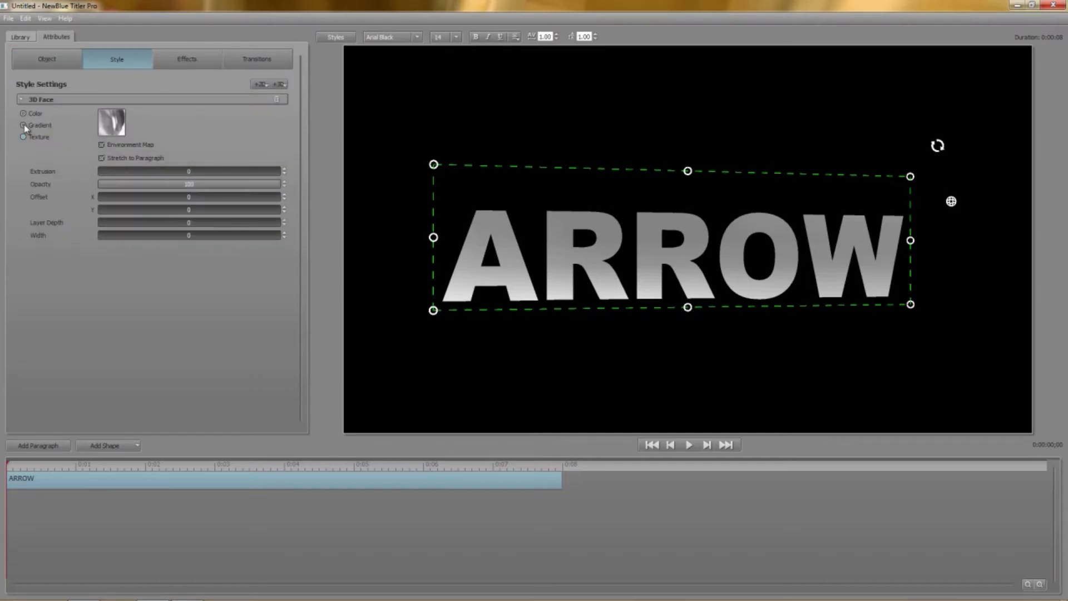
left_click(111, 126)
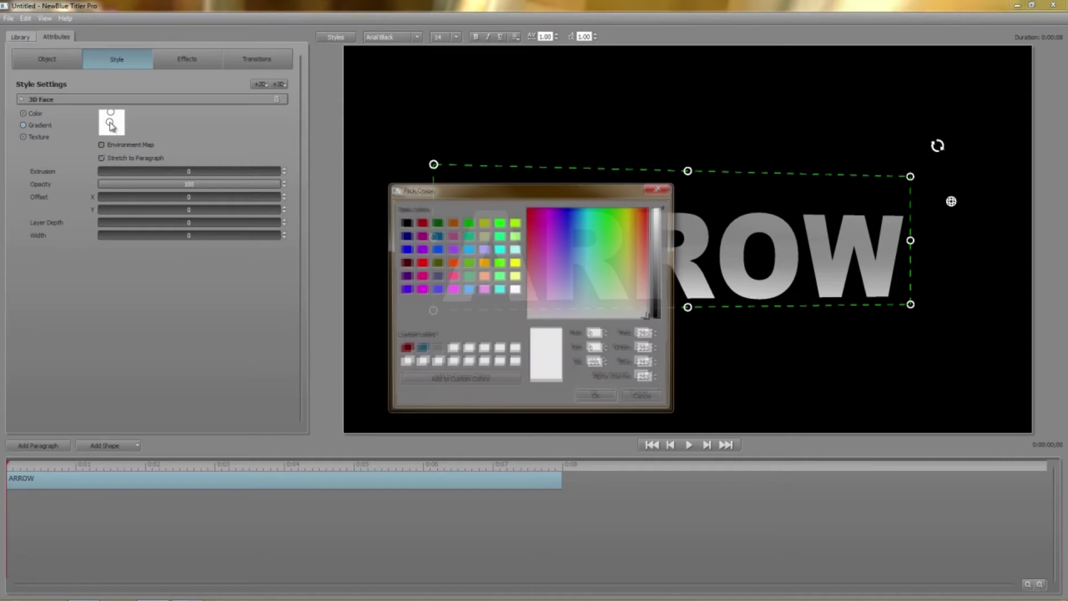
left_click(422, 349)
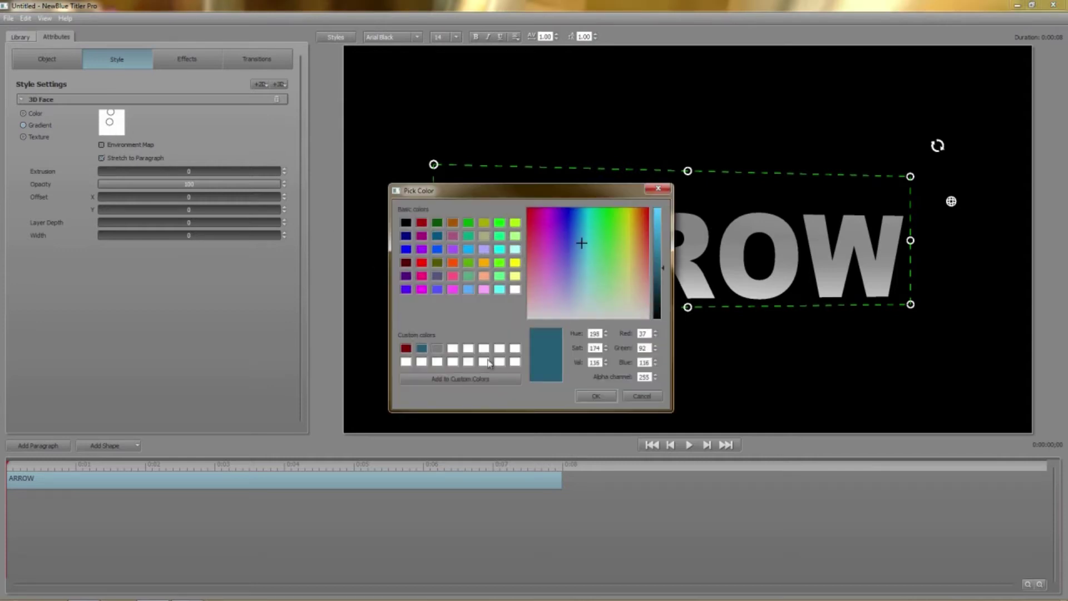
left_click(596, 397)
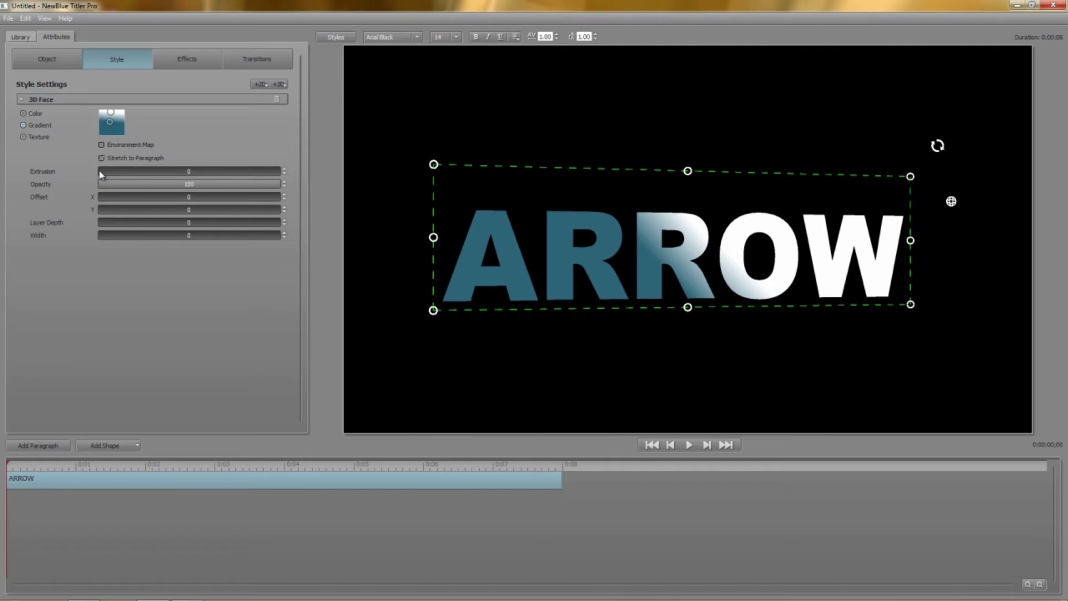
left_click_drag(101, 176, 104, 176)
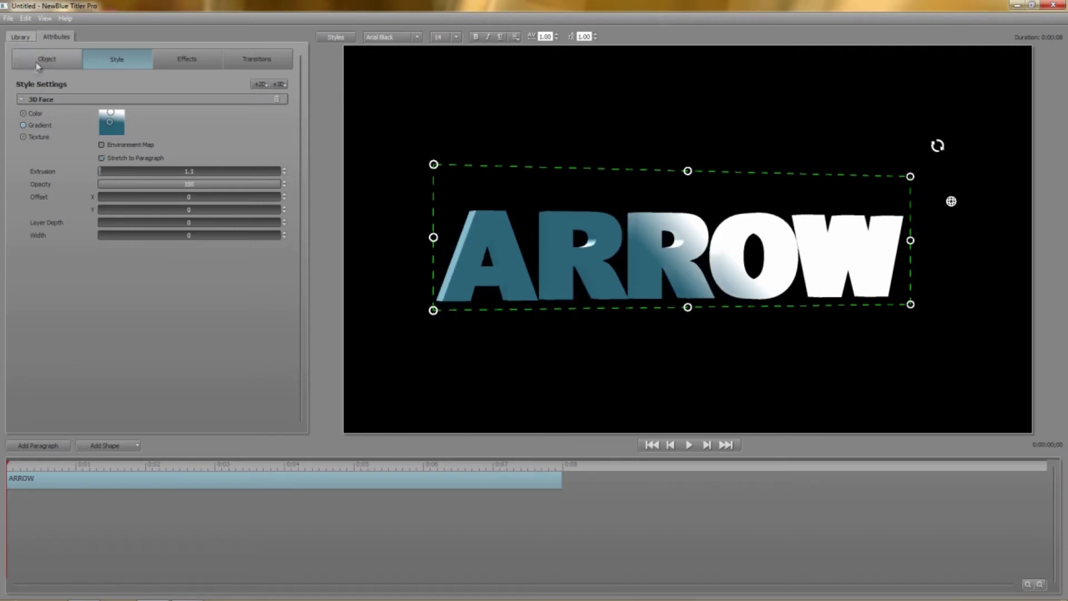
left_click(44, 60)
left_click_drag(167, 120, 182, 117)
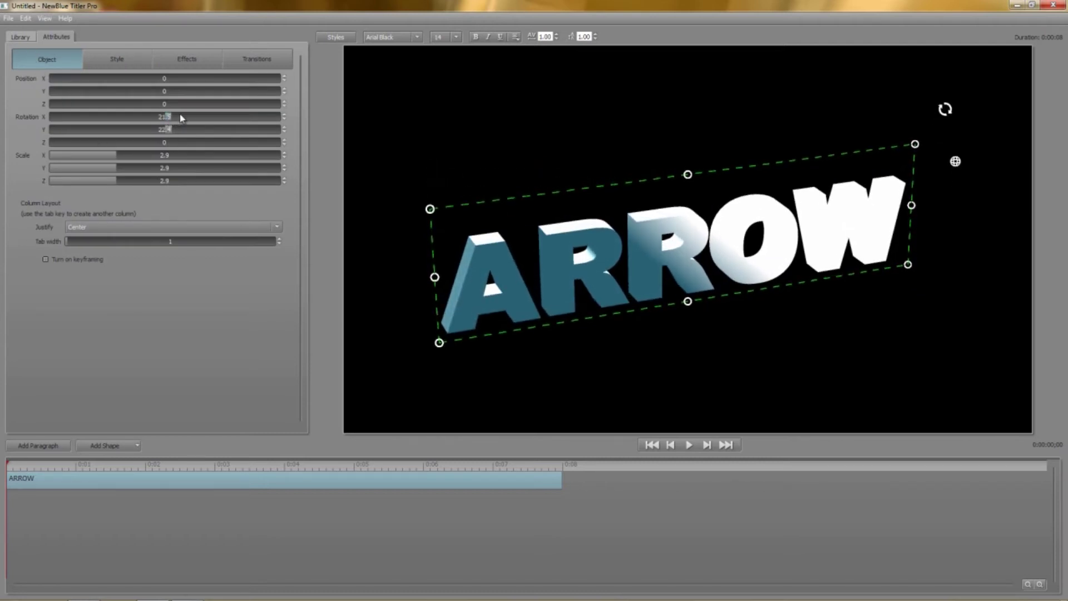
left_click(118, 61)
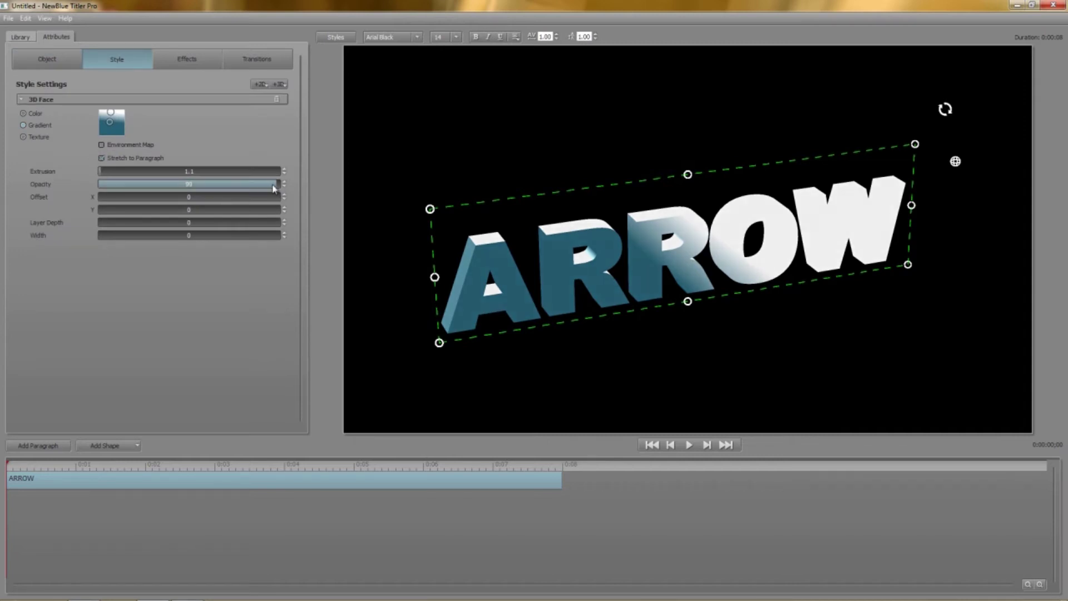
left_click_drag(273, 188, 1, 189)
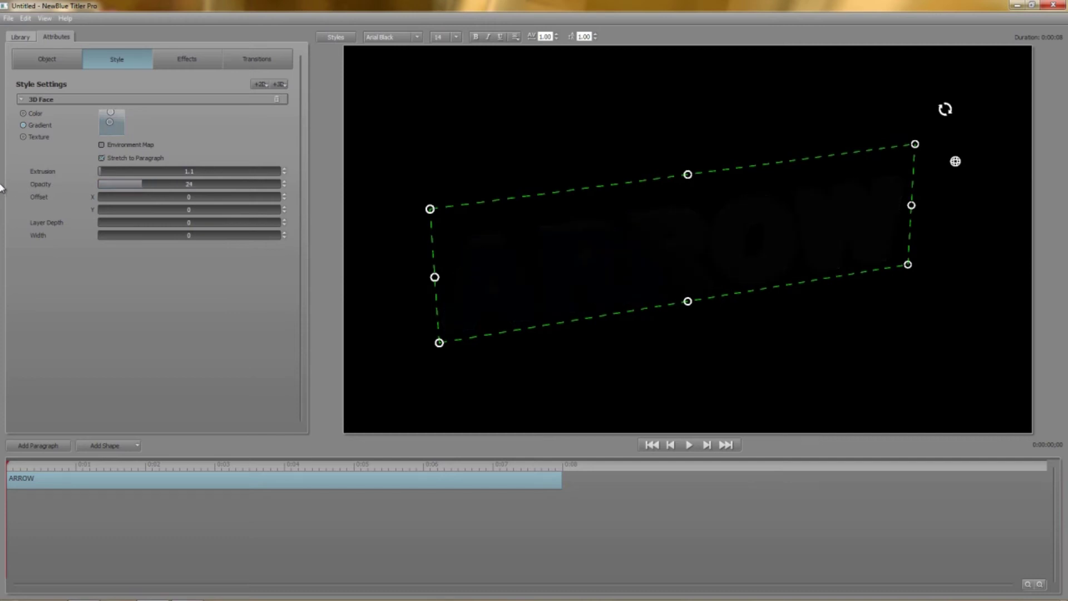
left_click_drag(145, 185, 498, 166)
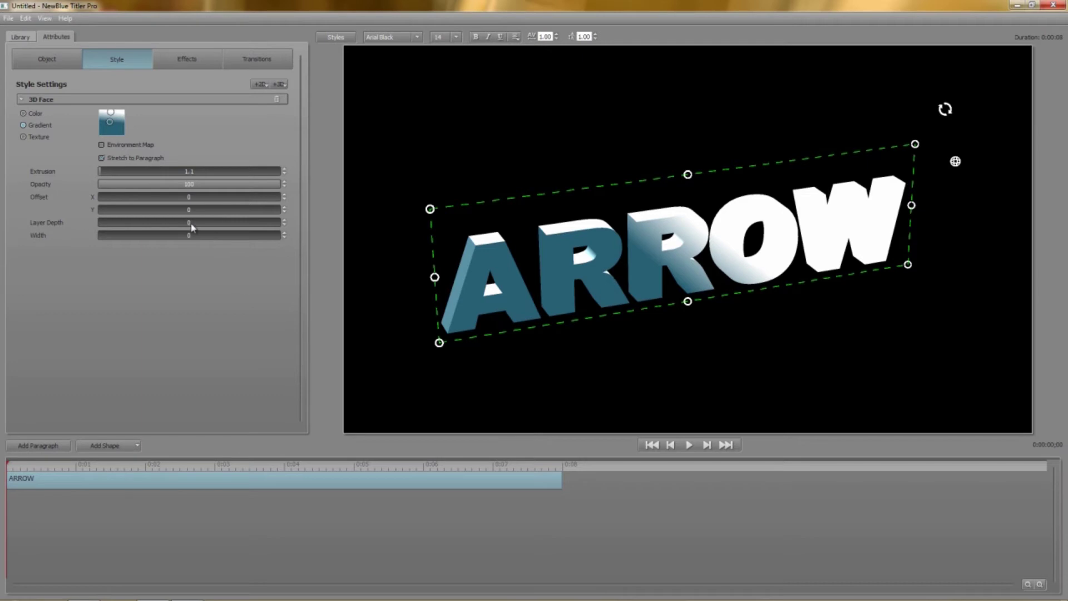
Step: Set the face Layer Depth to 0.6, then return the trial Width change to 0
mouse_move(189, 225)
left_mouse_down()
mouse_move(96, 238)
mouse_move(264, 223)
mouse_move(192, 224)
mouse_move(190, 233)
left_mouse_up()
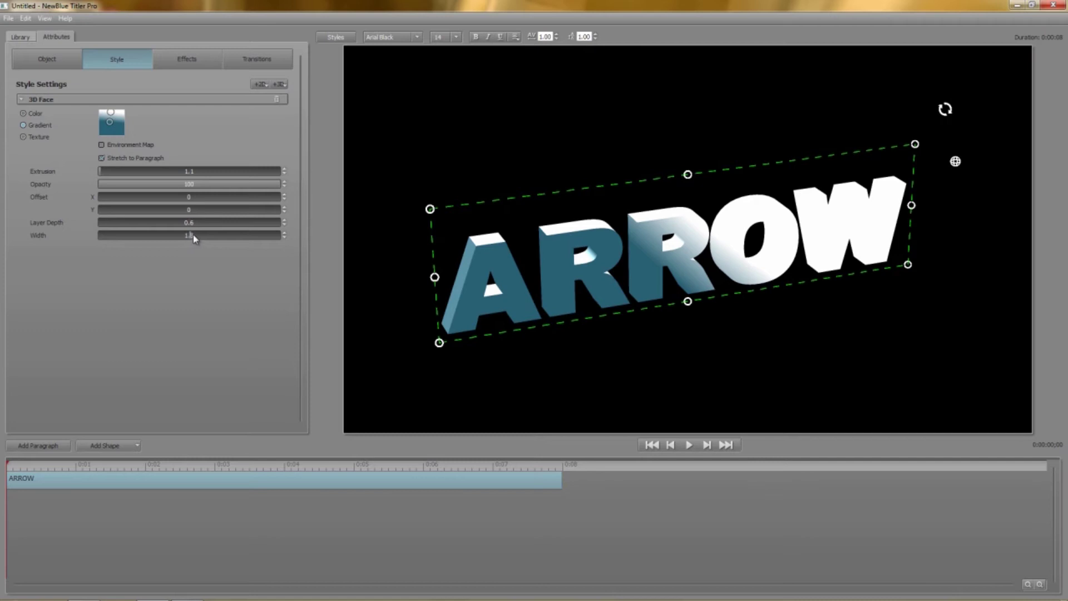
left_click_drag(192, 235, 2, 258)
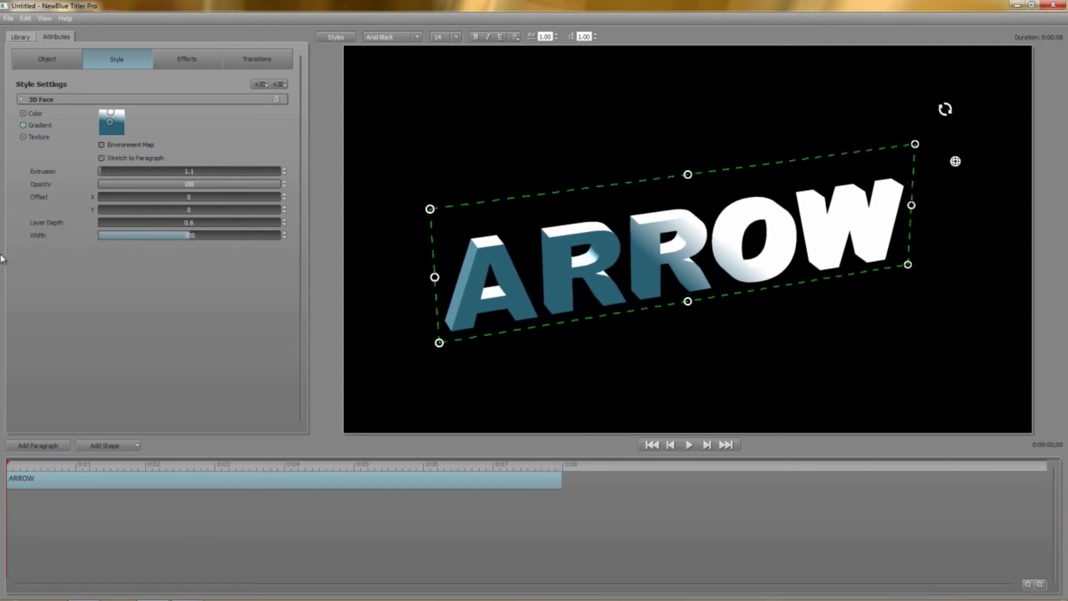
left_click_drag(2, 258, 190, 236)
double_click(189, 236)
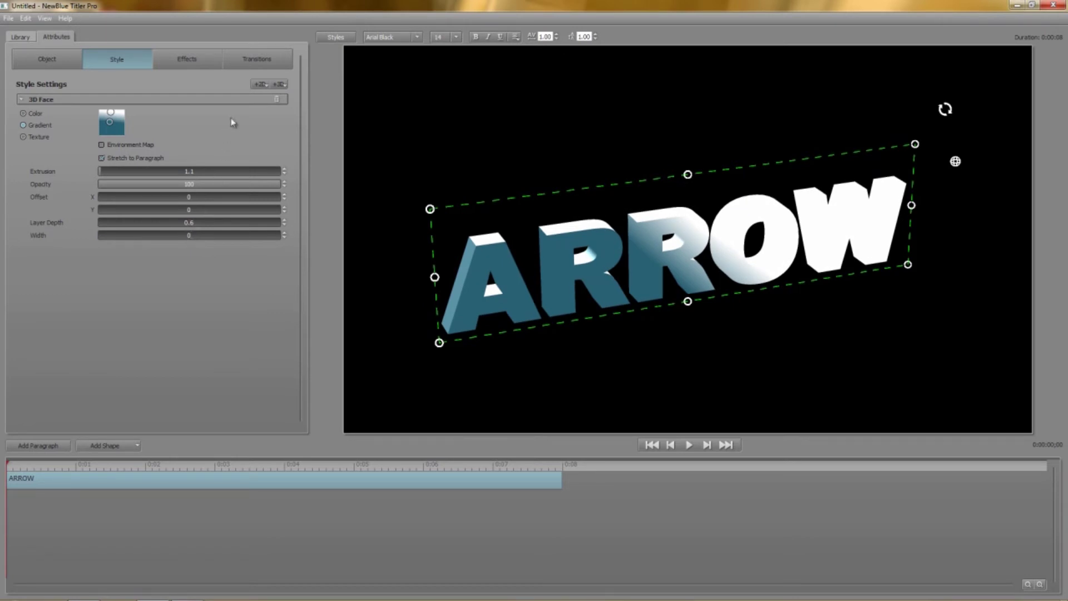
Step: Add a 3D Outline layer to ARROW and bring its Layer Depth to 1.2
left_click(279, 84)
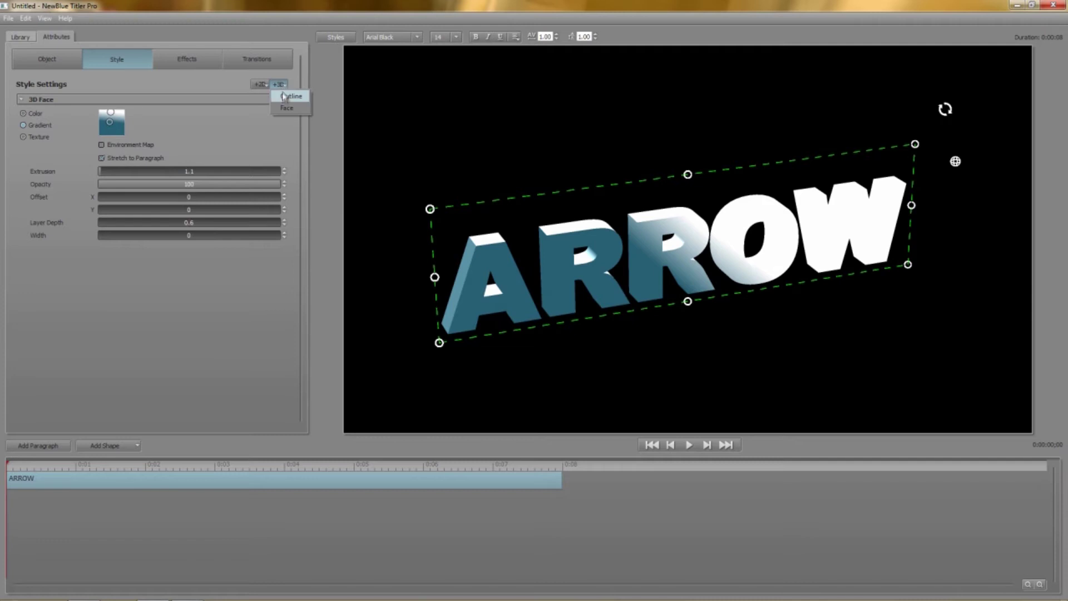
left_click(284, 98)
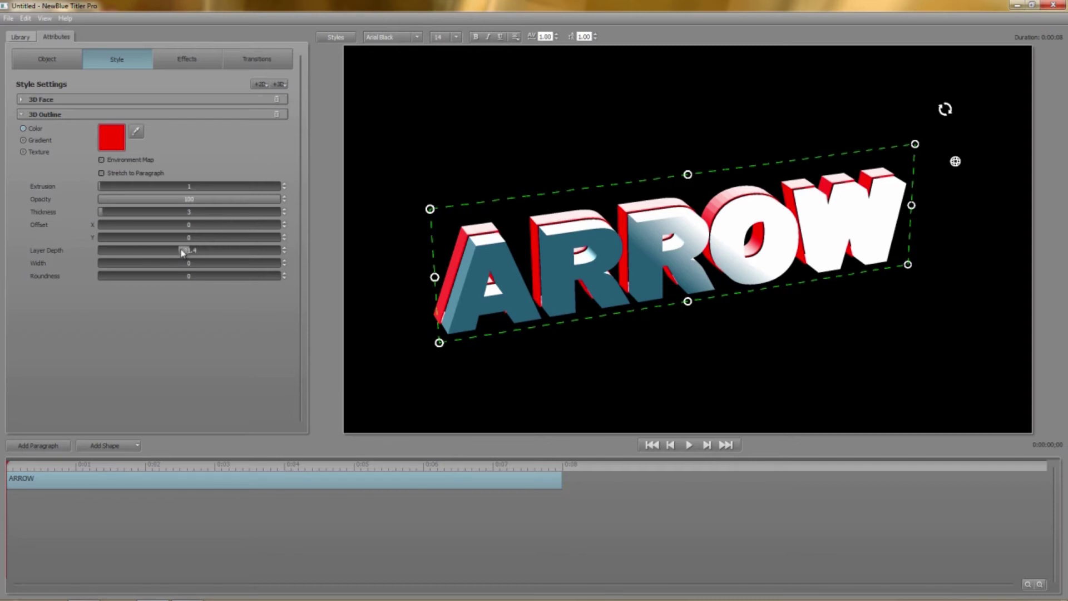
mouse_move(185, 251)
left_mouse_down()
mouse_move(215, 253)
mouse_move(193, 254)
left_mouse_up()
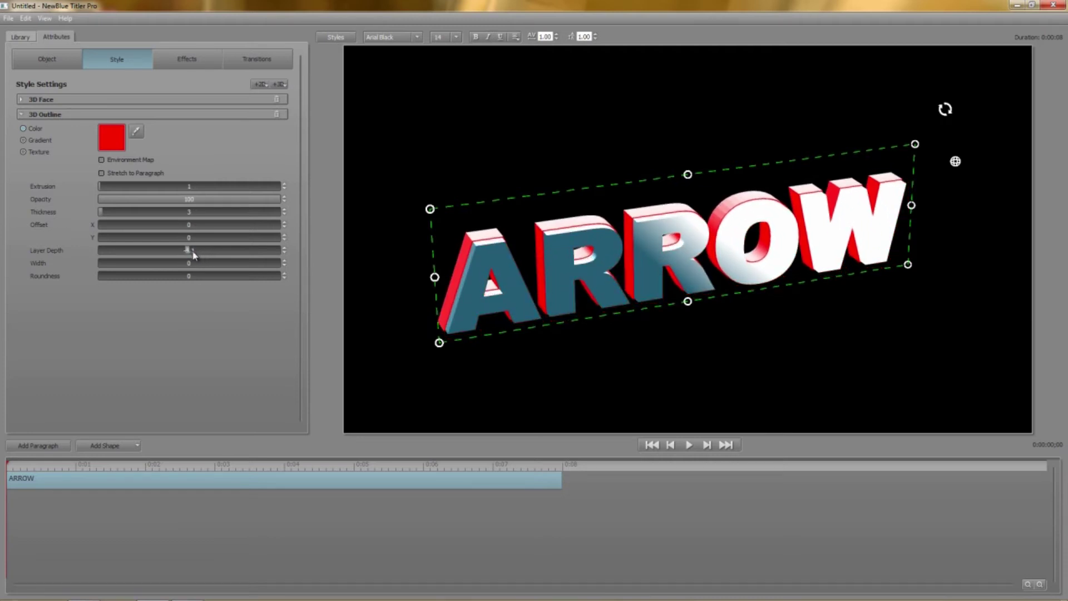
left_click(283, 252)
left_click(283, 253)
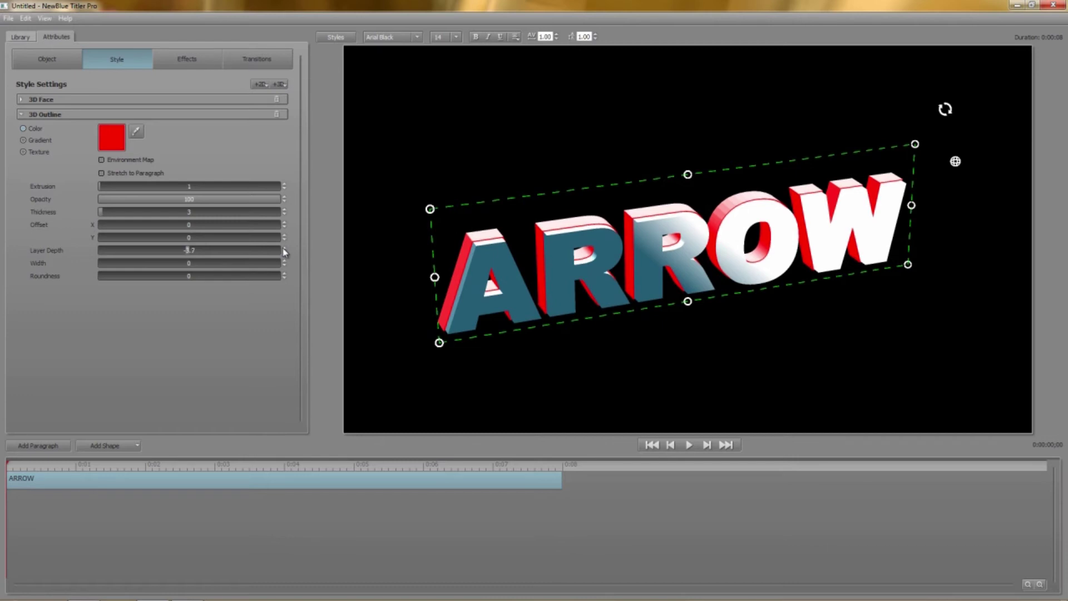
left_click(283, 252)
left_click(284, 252)
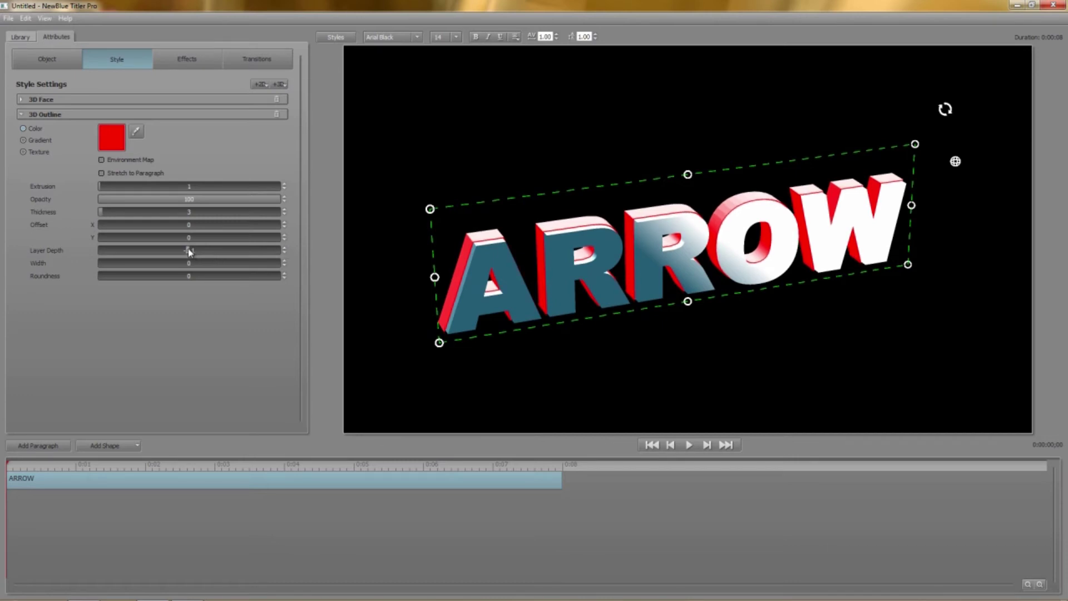
left_click_drag(189, 252, 198, 254)
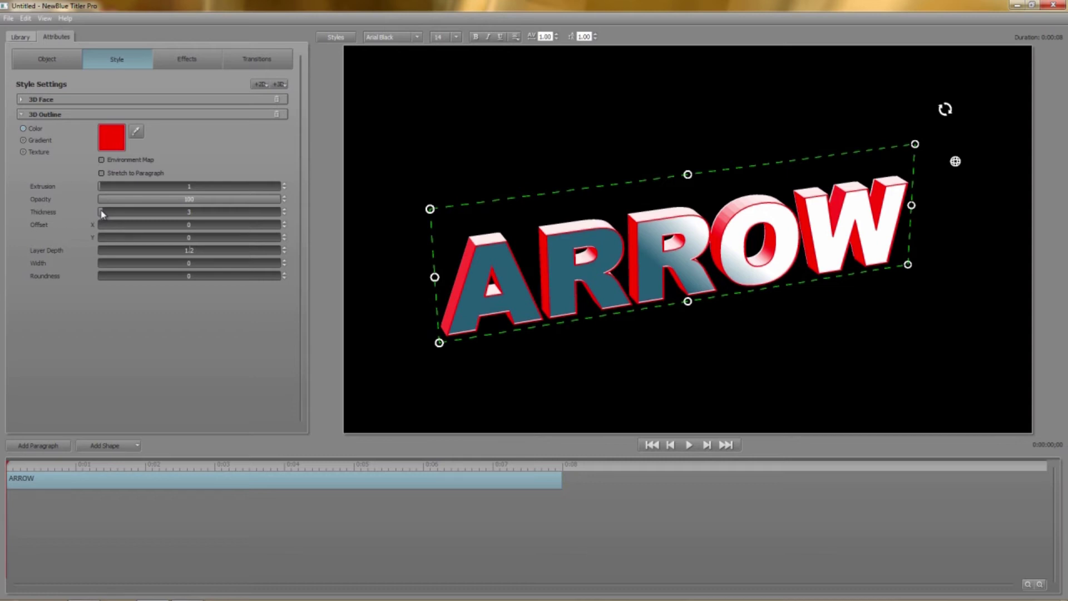
Step: Set the red outline's Thickness to 7.8 and offset it to −0.6, 0.9
left_click_drag(101, 213, 107, 266)
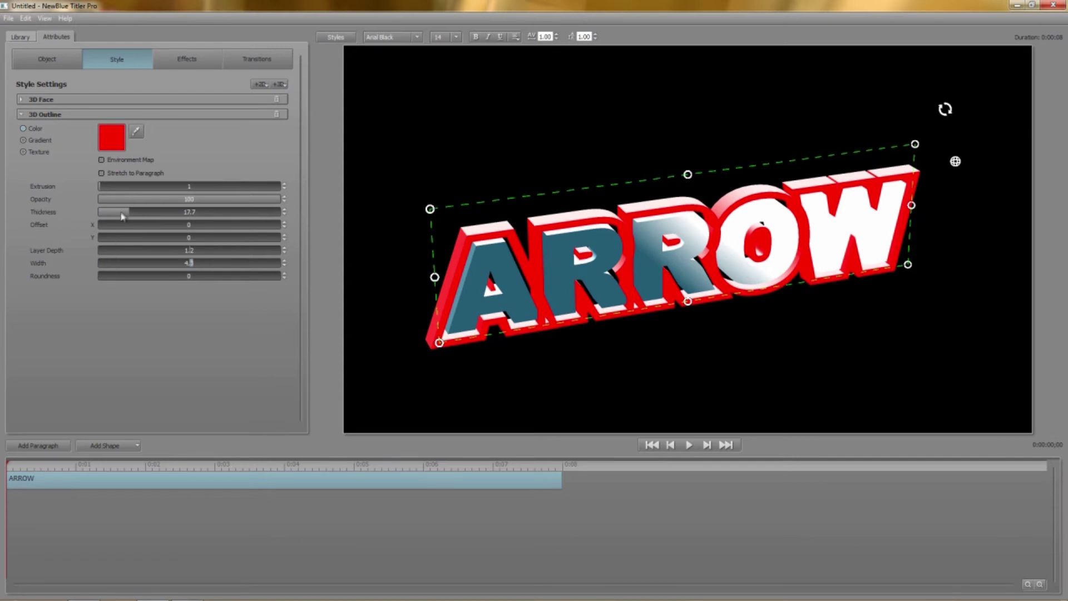
left_click_drag(124, 214, 93, 270)
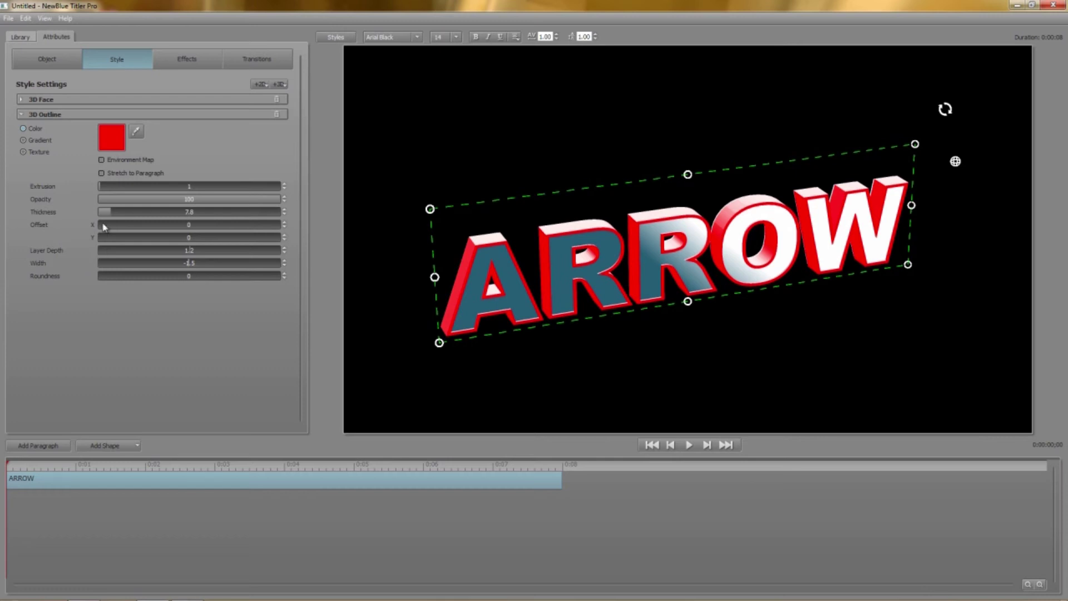
left_click_drag(103, 226, 102, 249)
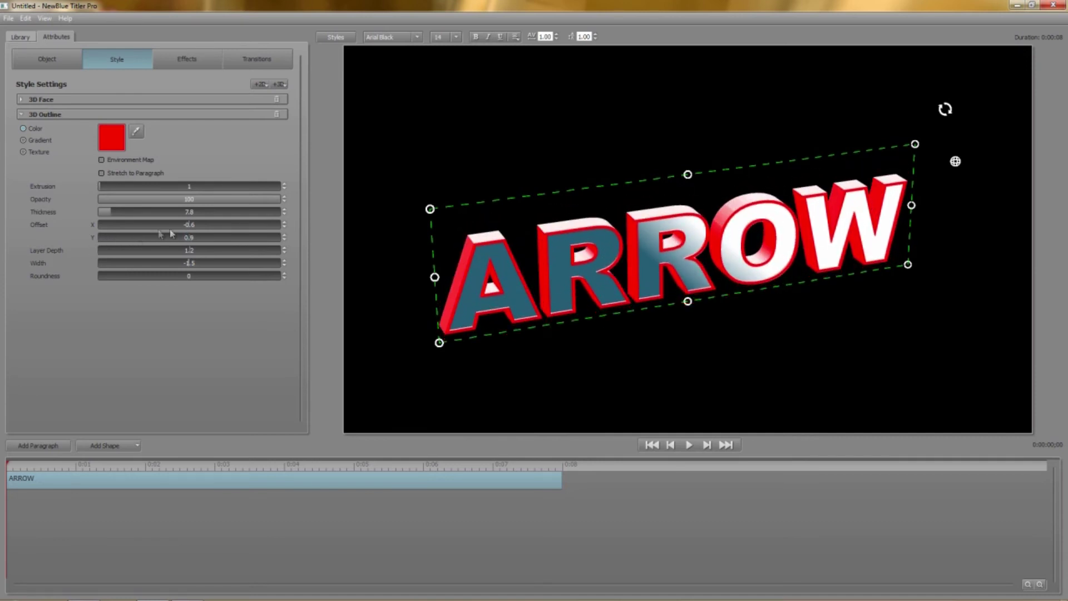
Step: Enter 0 for both the outline's Offset X and Offset Y values
mouse_move(197, 229)
left_mouse_down()
mouse_move(183, 228)
mouse_move(196, 230)
left_mouse_up()
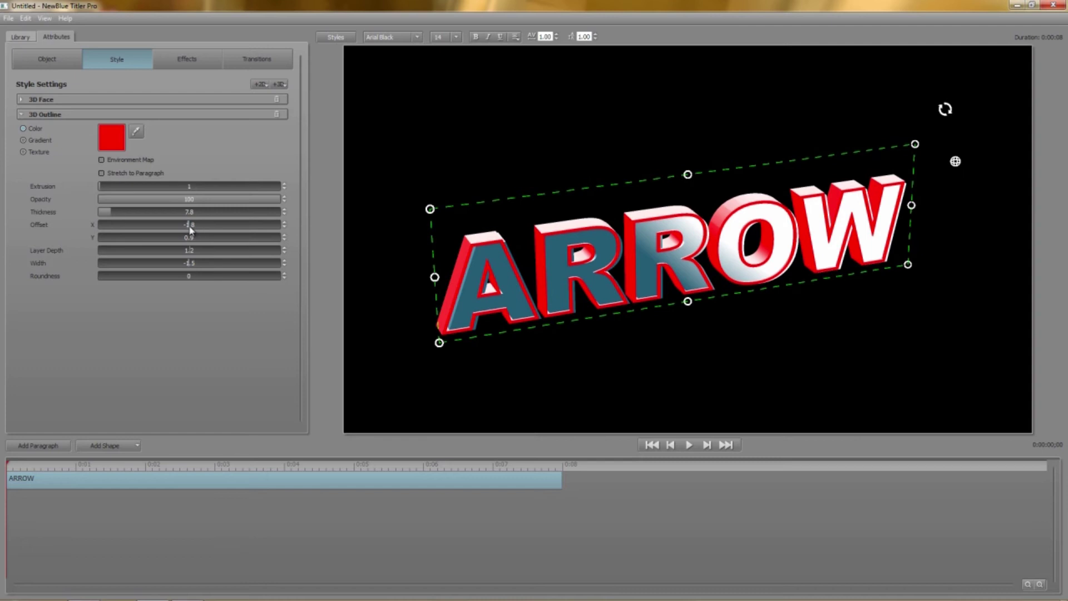
double_click(191, 226)
type("0")
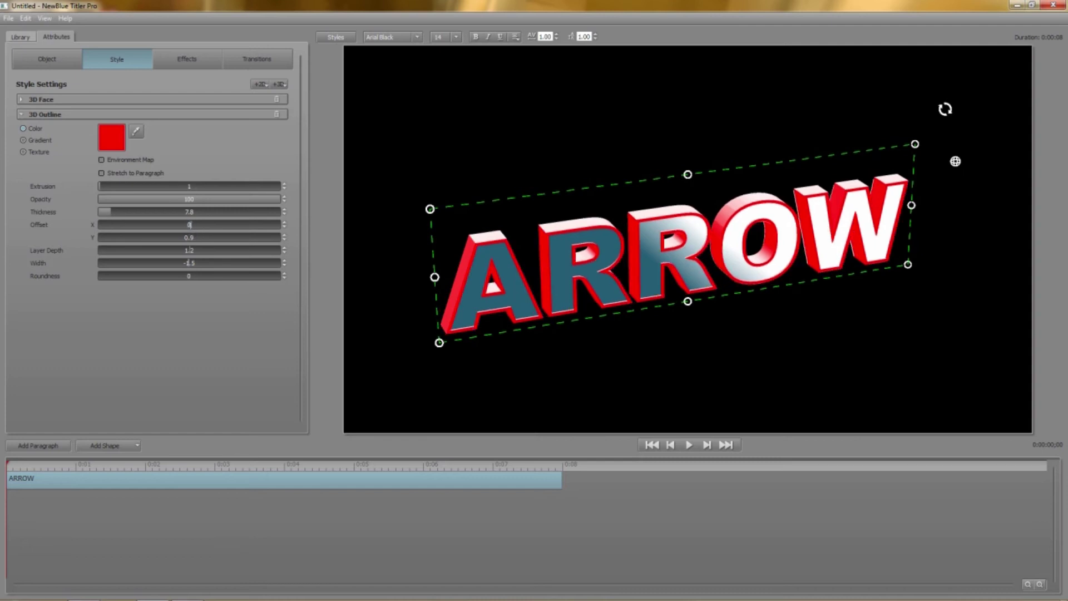
key("Tab")
double_click(190, 237)
type("0")
key("Tab")
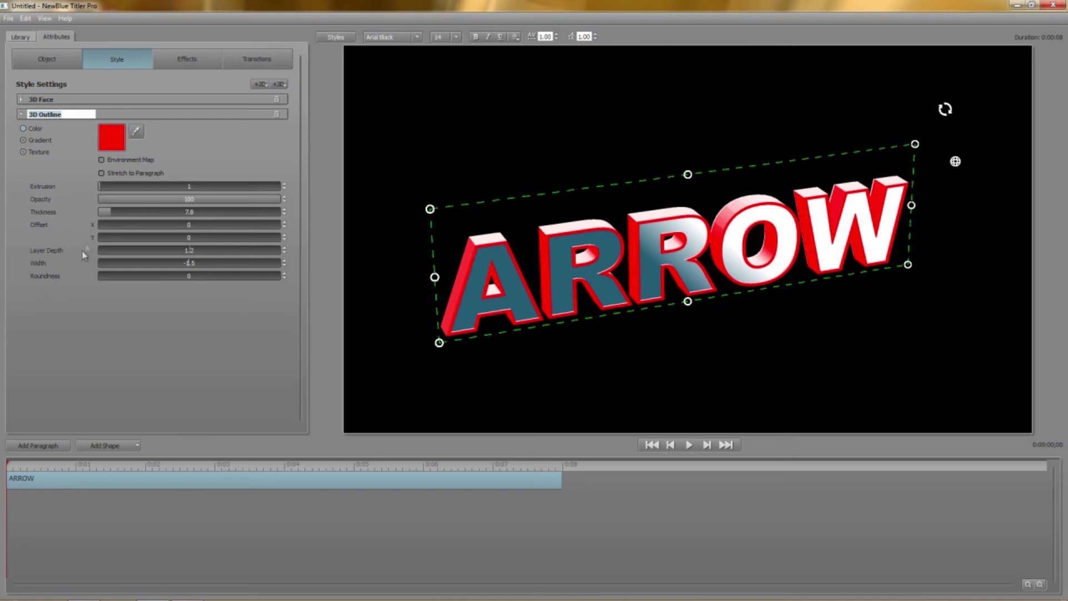
Step: Raise the outline Roundness to about 95, widen it, and set Thickness to 15.3
left_click_drag(105, 266, 108, 266)
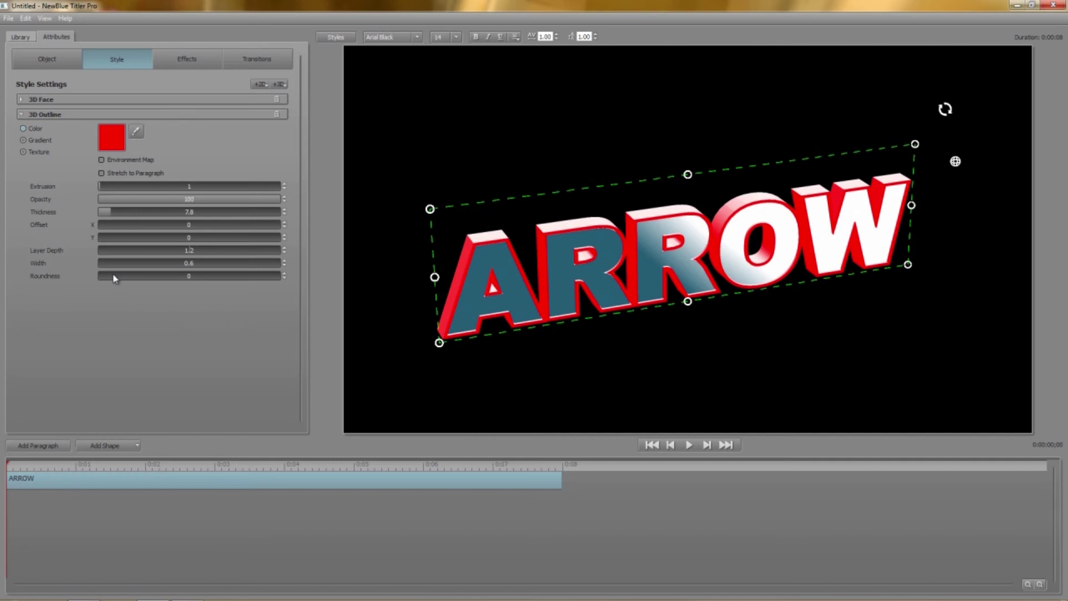
left_click_drag(114, 278, 464, 249)
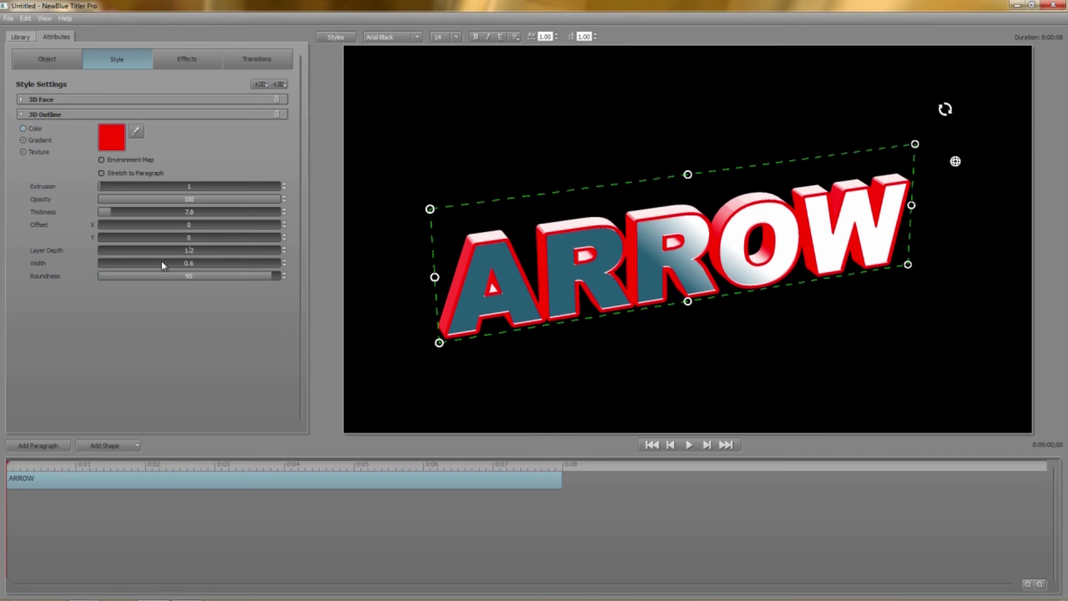
left_click_drag(163, 265, 179, 263)
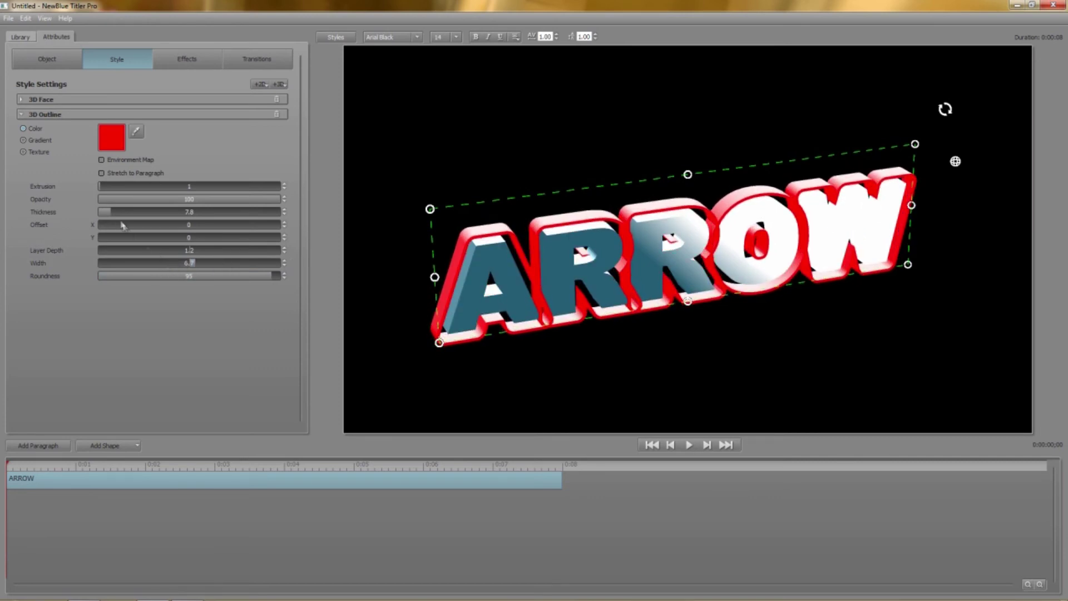
left_click_drag(110, 212, 134, 213)
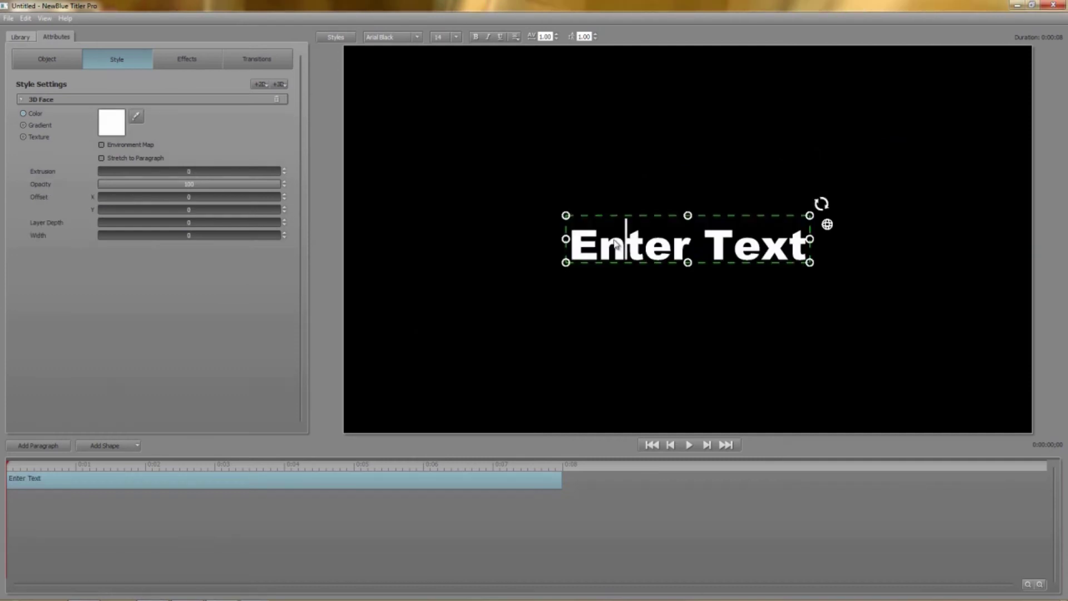
Step: Type 'shadow' as a new title, scale it up, and switch the canvas background to grey
double_click(616, 245)
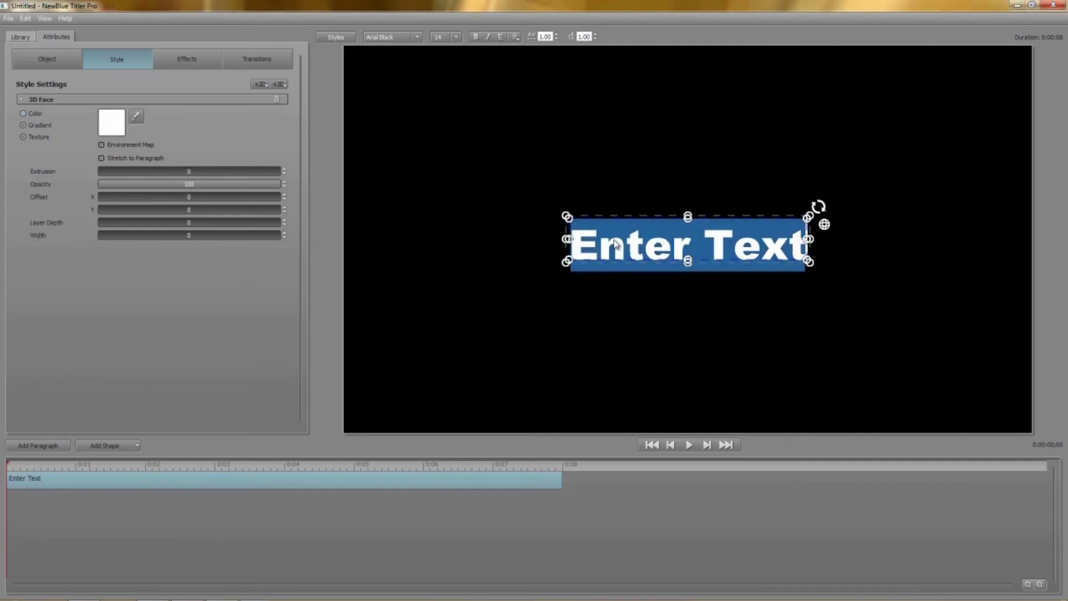
type("shadow")
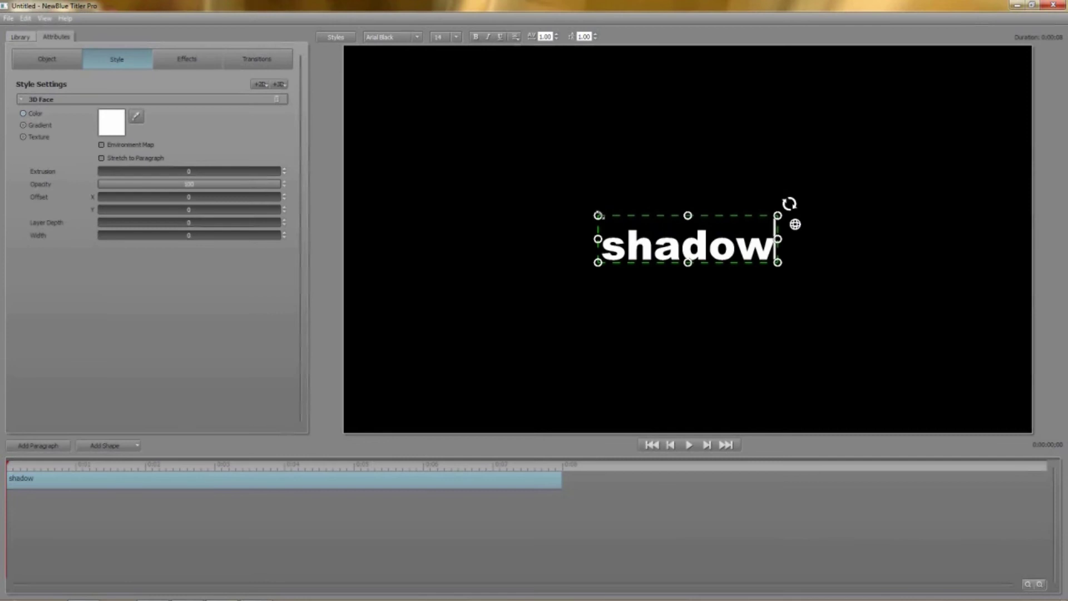
left_click_drag(598, 216, 472, 136)
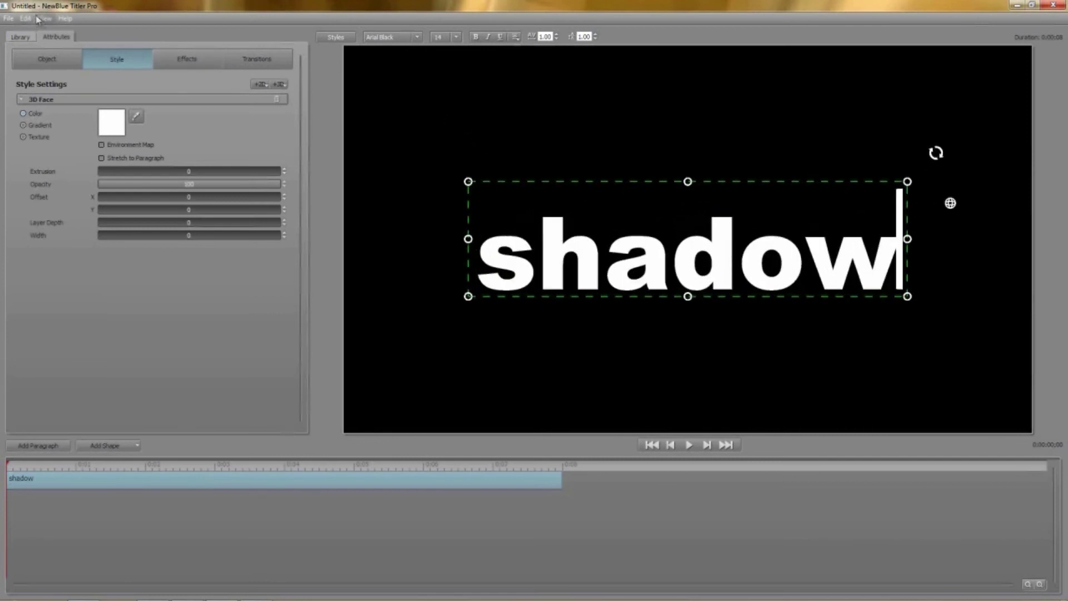
left_click(39, 19)
left_click(45, 45)
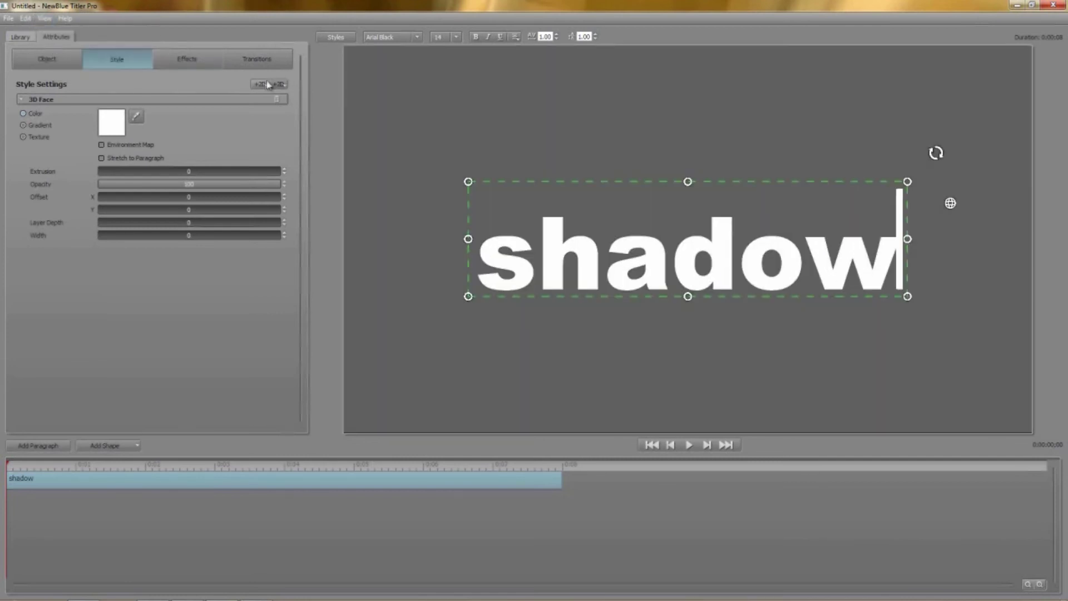
Step: Add a 2D Shadow layer to the 'shadow' text and adjust its Layer Depth
left_click(268, 85)
left_click(267, 99)
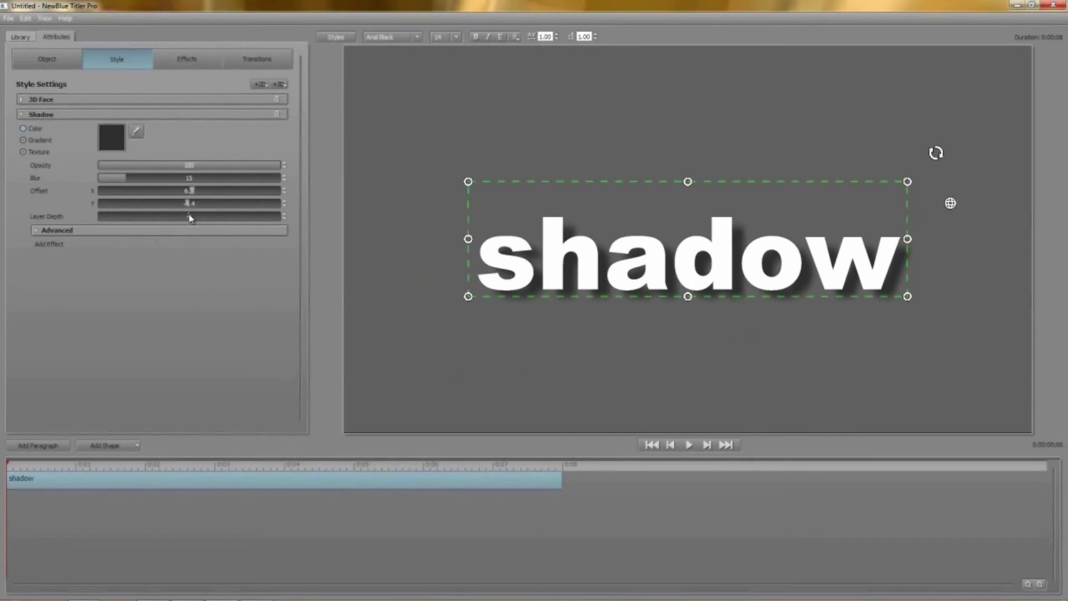
left_click_drag(189, 219, 189, 218)
Step: Change the shadow colour to dark red
left_click(105, 131)
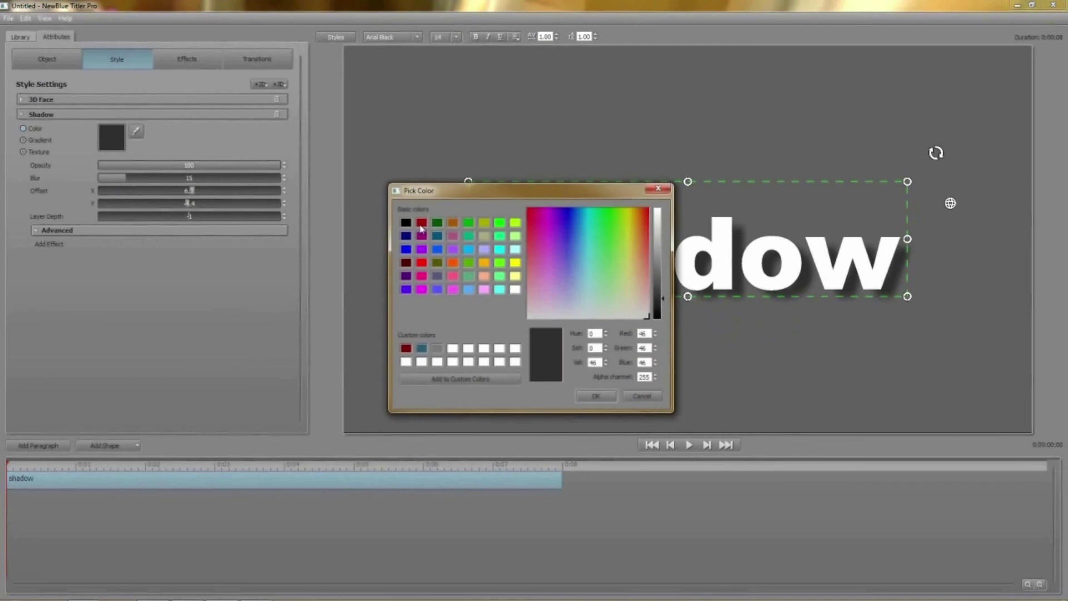
left_click(421, 225)
left_click(596, 395)
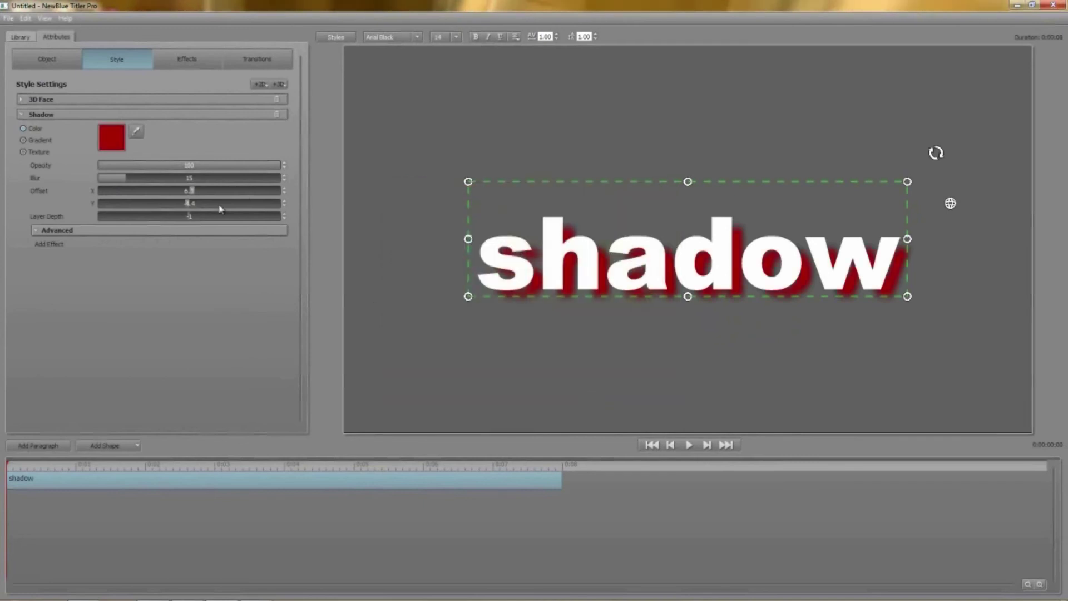
Step: Lower the shadow opacity, raise its blur to 17, and delete the white 3D Face layer
mouse_move(276, 170)
left_mouse_down()
mouse_move(222, 168)
mouse_move(281, 169)
left_mouse_up()
mouse_move(124, 180)
left_mouse_down()
mouse_move(207, 177)
mouse_move(92, 187)
mouse_move(132, 189)
left_mouse_up()
left_click(276, 100)
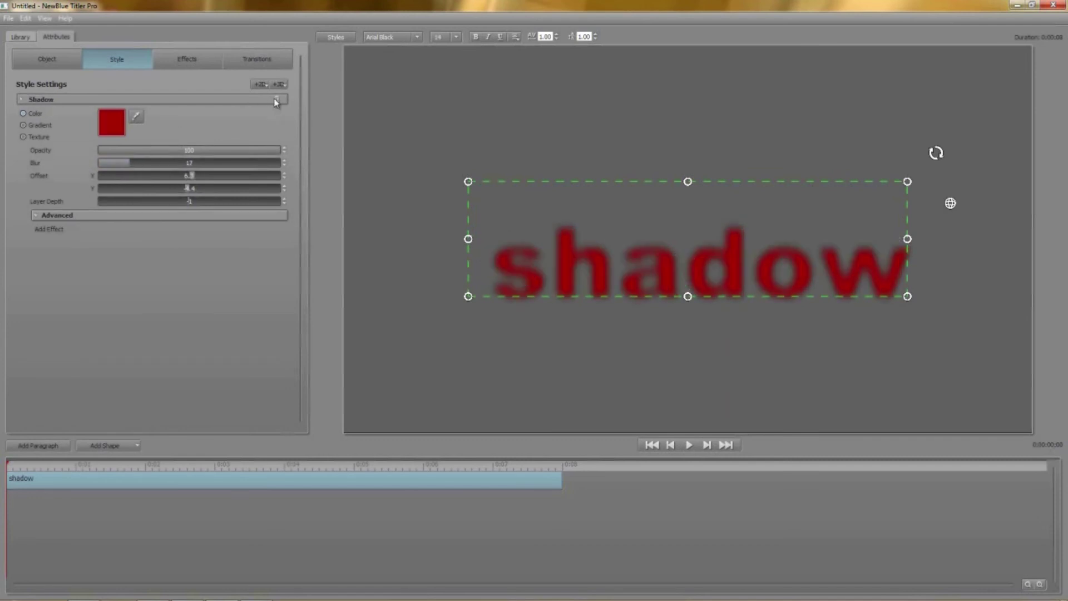
Step: Apply the Starter Pack Shear Energy 'Angled Energy' preset to the red shadow and preview it
left_click(49, 229)
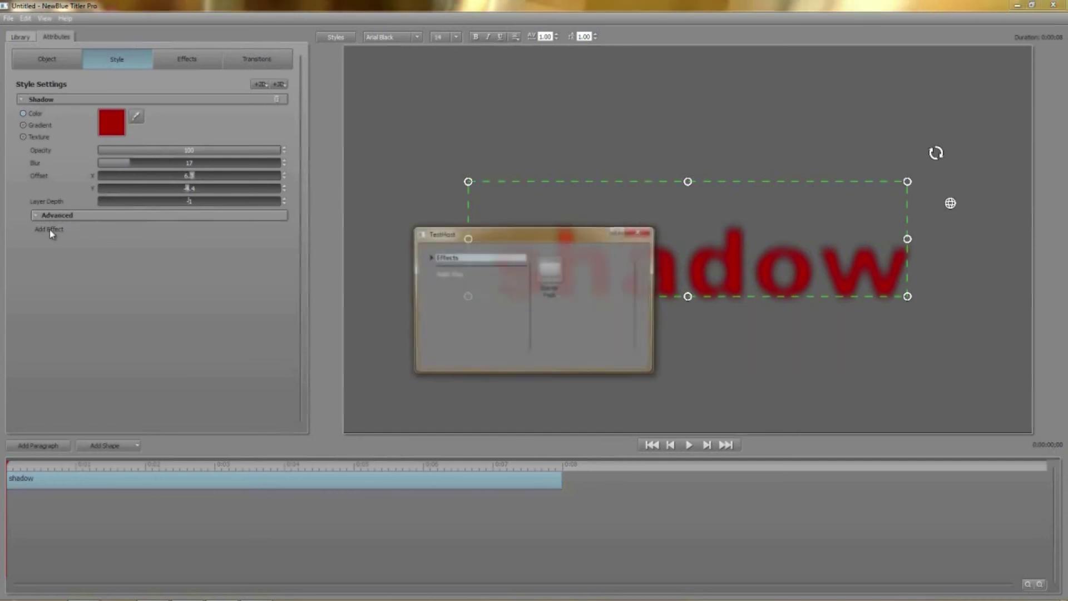
left_click(429, 258)
left_click(436, 267)
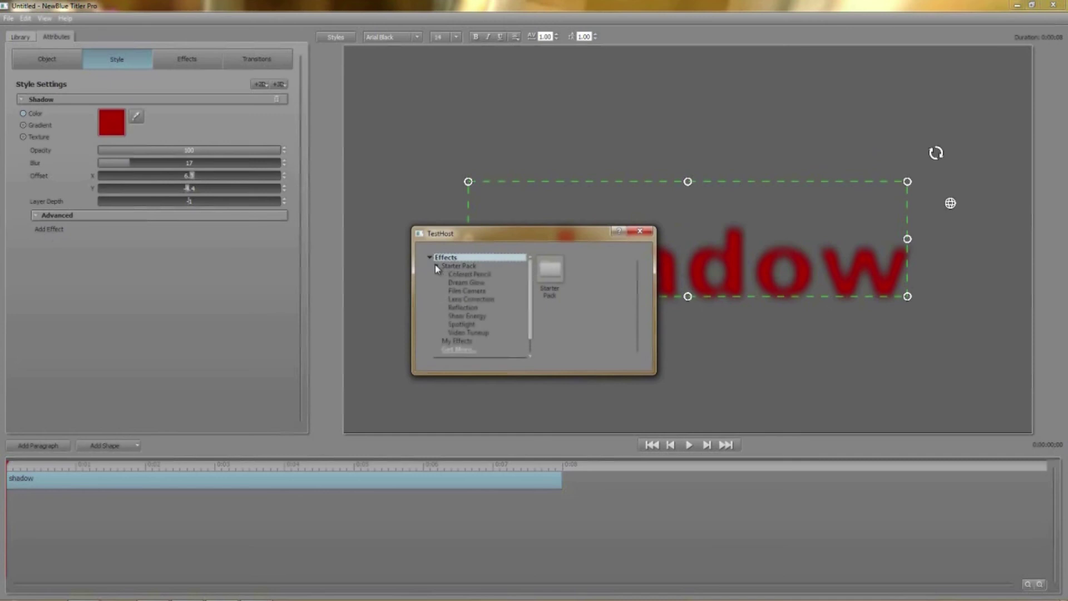
left_click(469, 316)
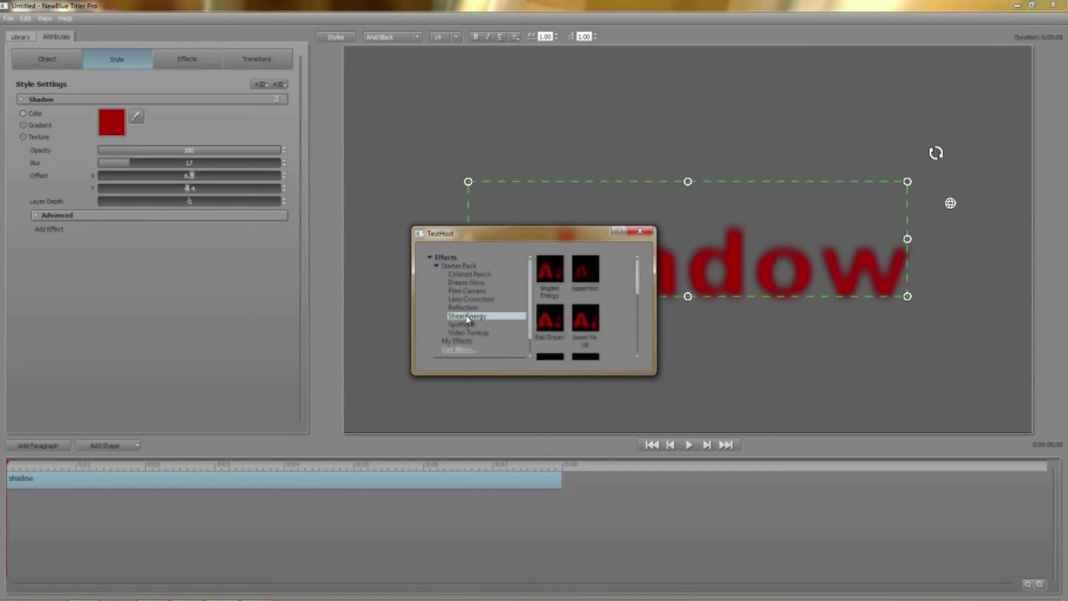
left_click(559, 269)
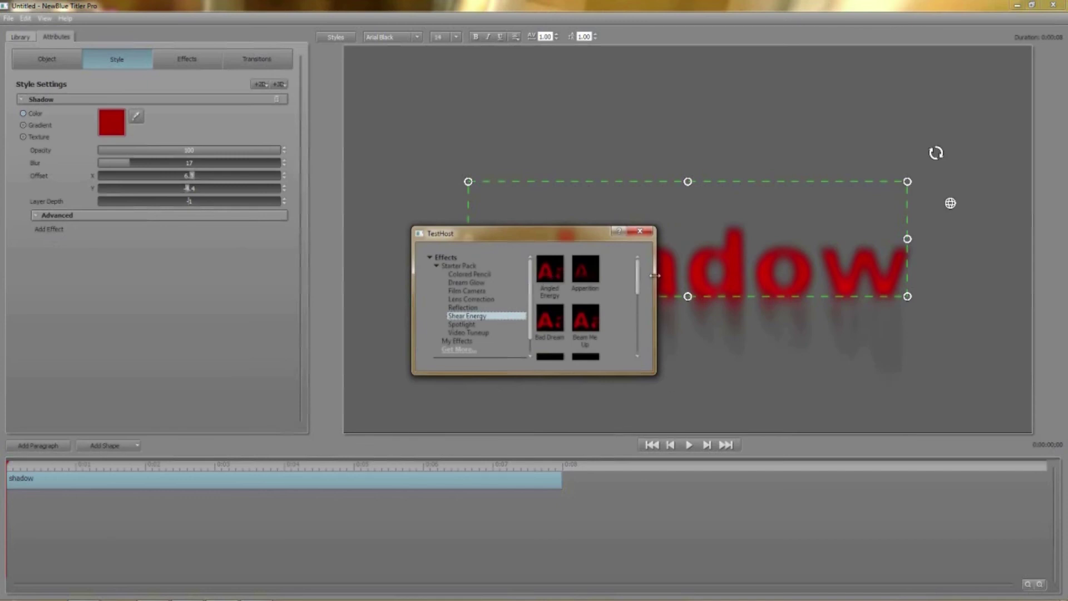
left_click(644, 233)
left_click(452, 343)
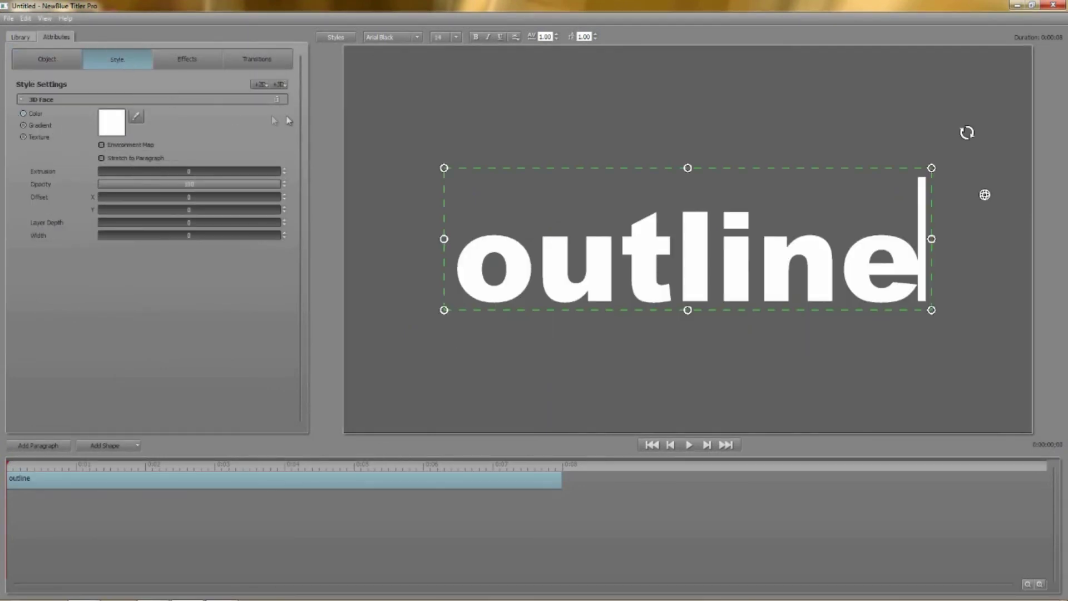
Step: Add a red 3D Outline with thickness 13.7, width 1.8 and blur 5, then delete the 3D Face layer
left_click(279, 85)
left_click(266, 109)
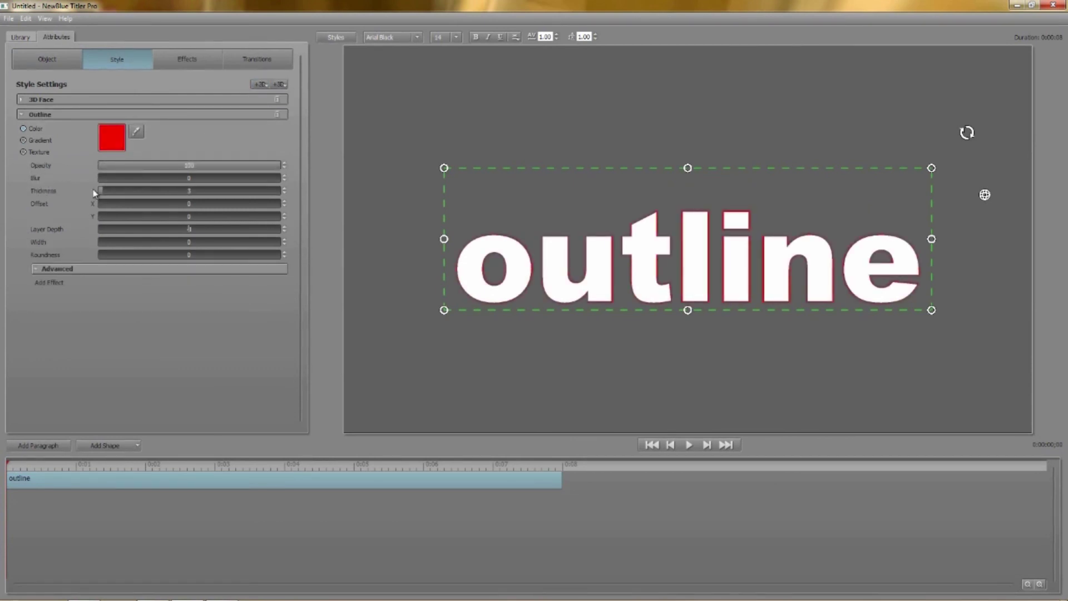
left_click_drag(104, 192, 141, 192)
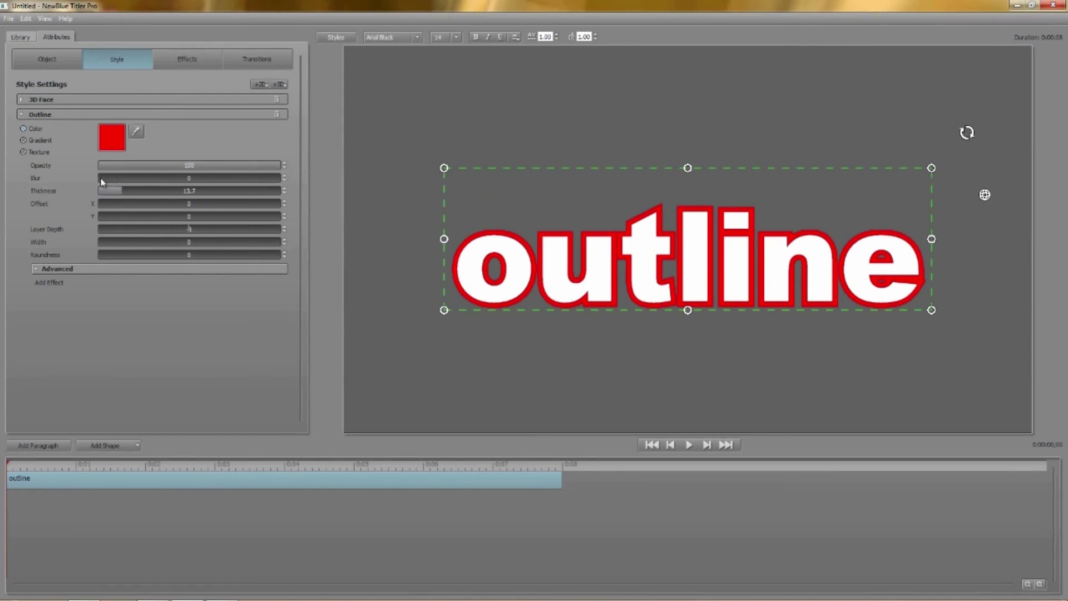
left_click(105, 241)
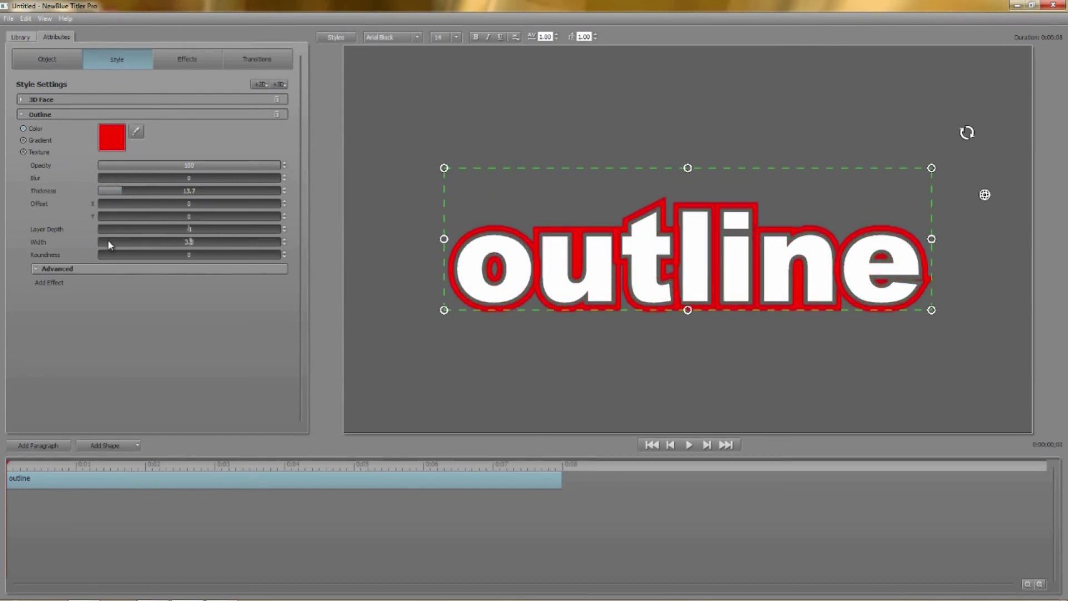
left_click_drag(98, 181, 121, 181)
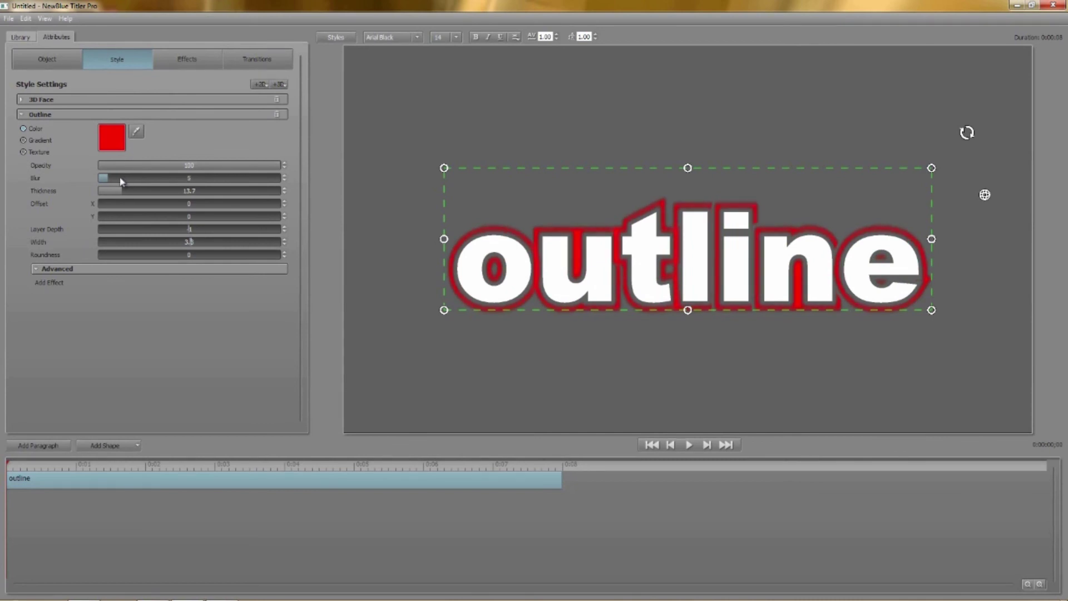
left_click(101, 240)
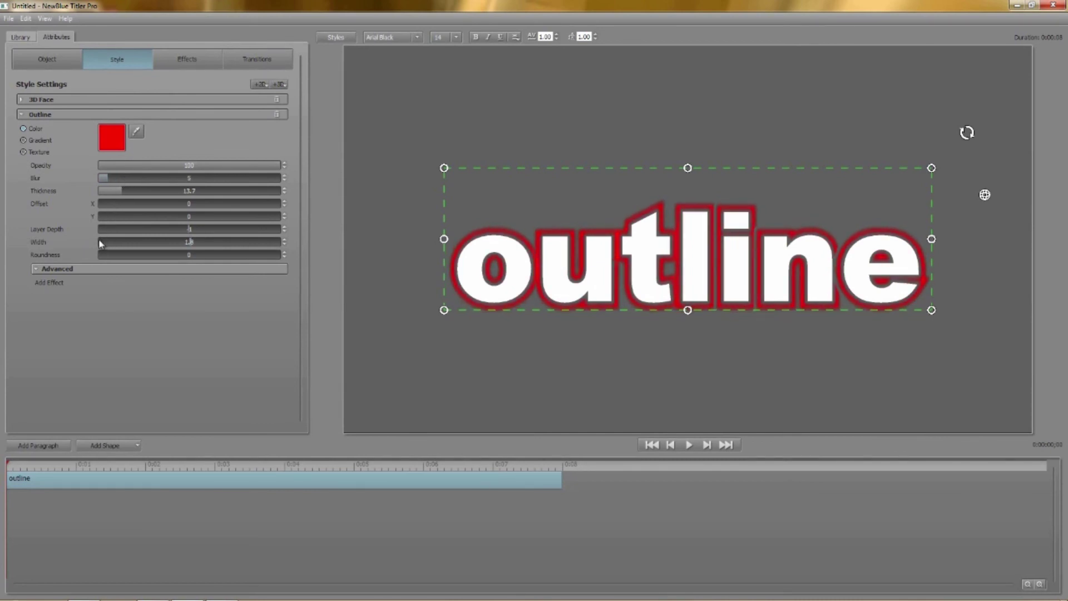
left_click(277, 100)
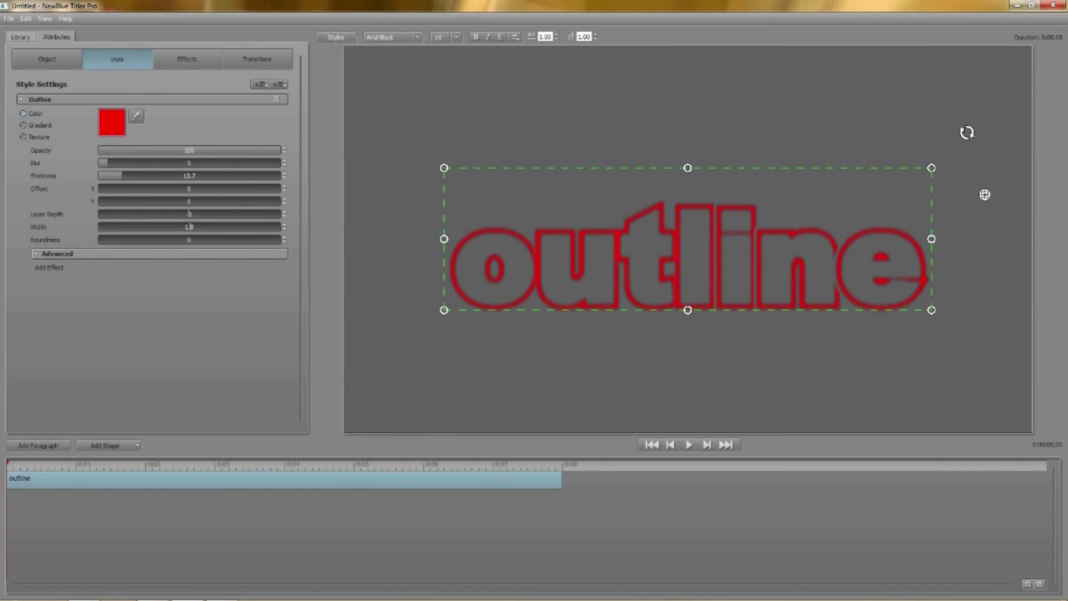
Step: Add a 2D Face layer filled with the 'Flair closer.png' image texture
left_click(266, 85)
left_click(264, 115)
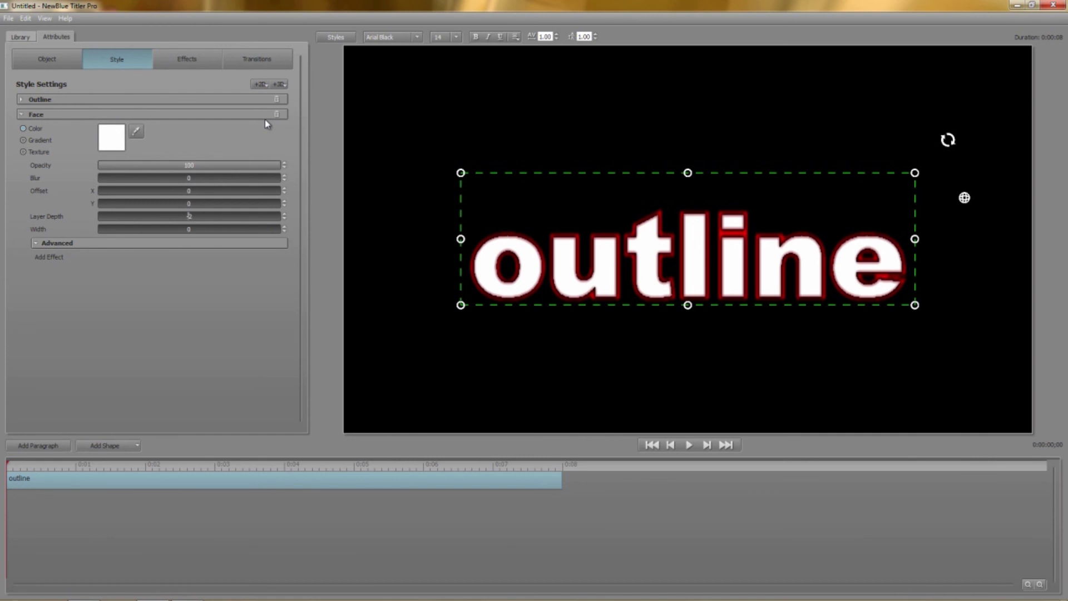
left_click(23, 152)
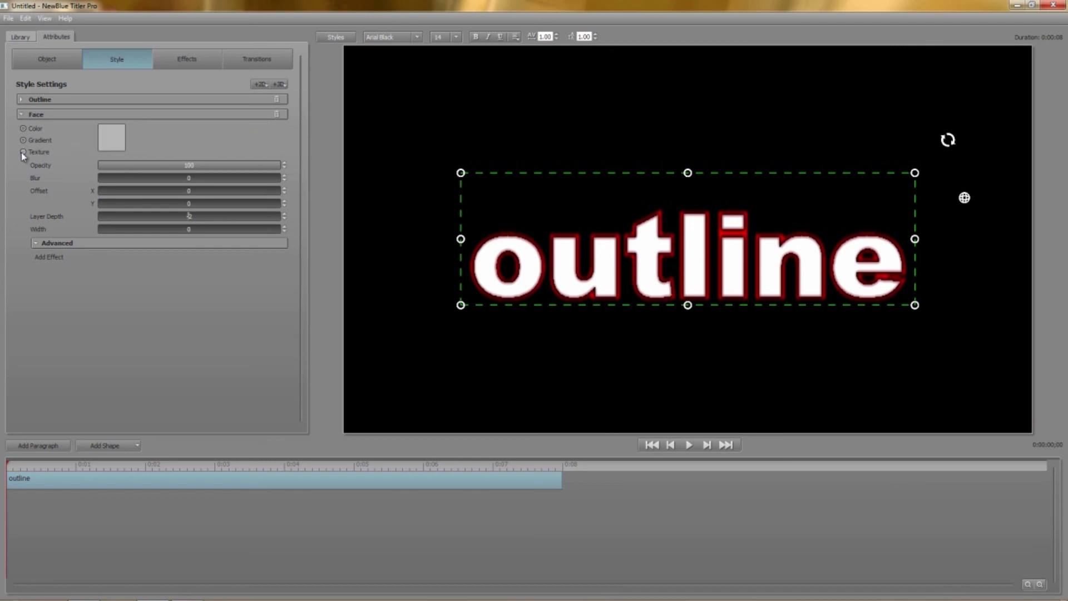
left_click(118, 143)
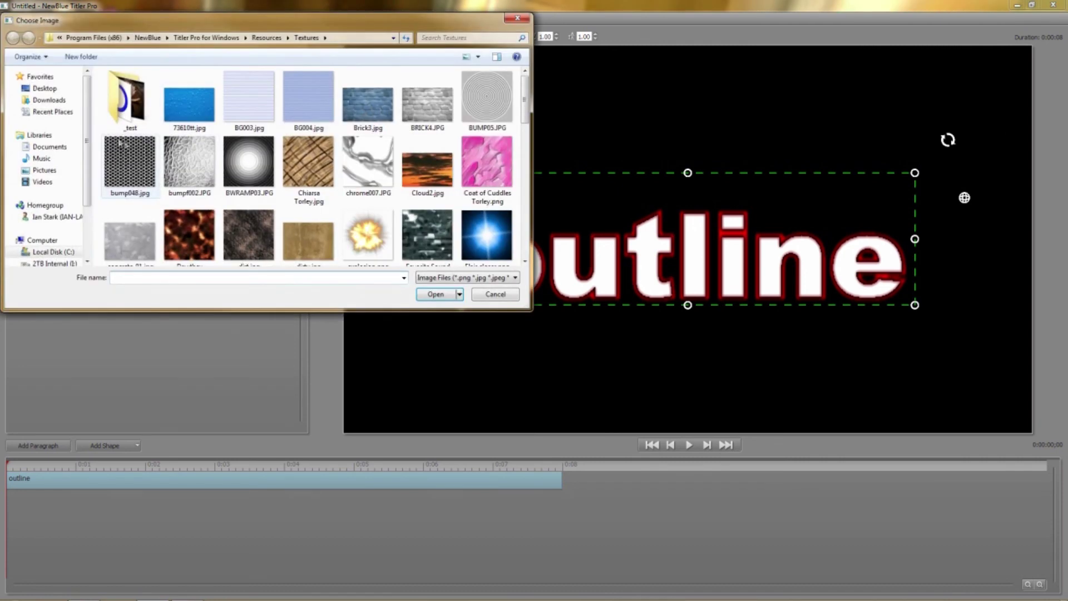
left_click(471, 237)
double_click(471, 236)
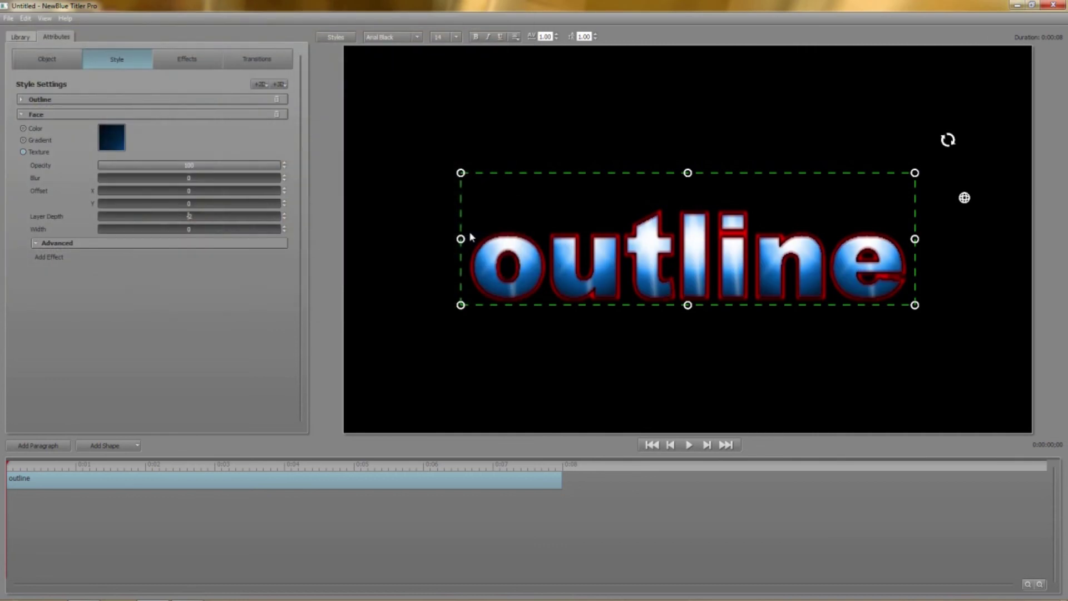